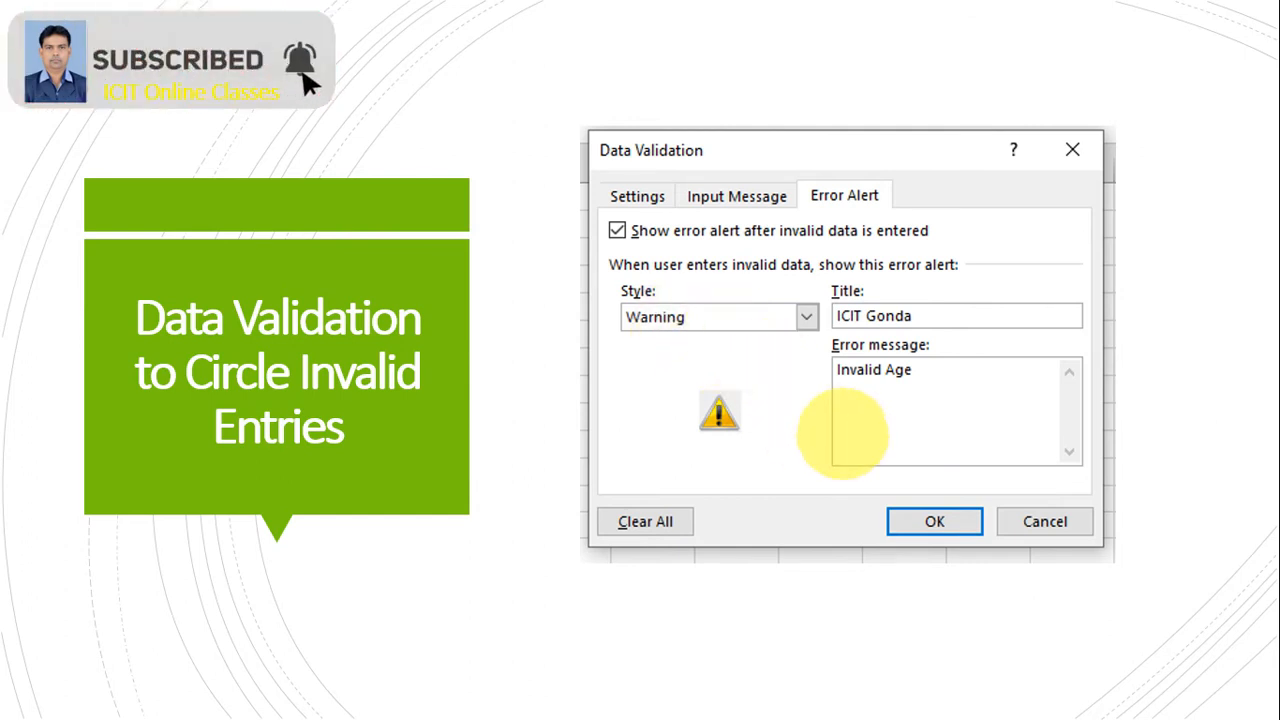
left_click(845, 431)
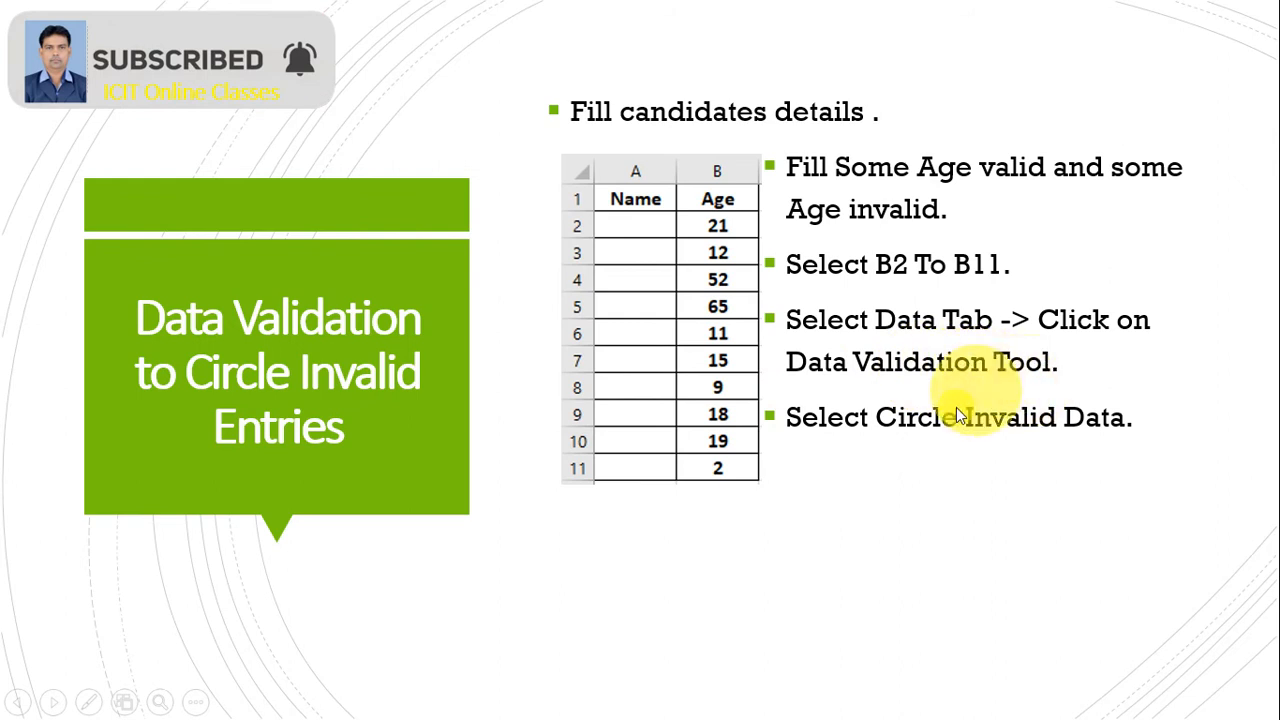
left_click(995, 441)
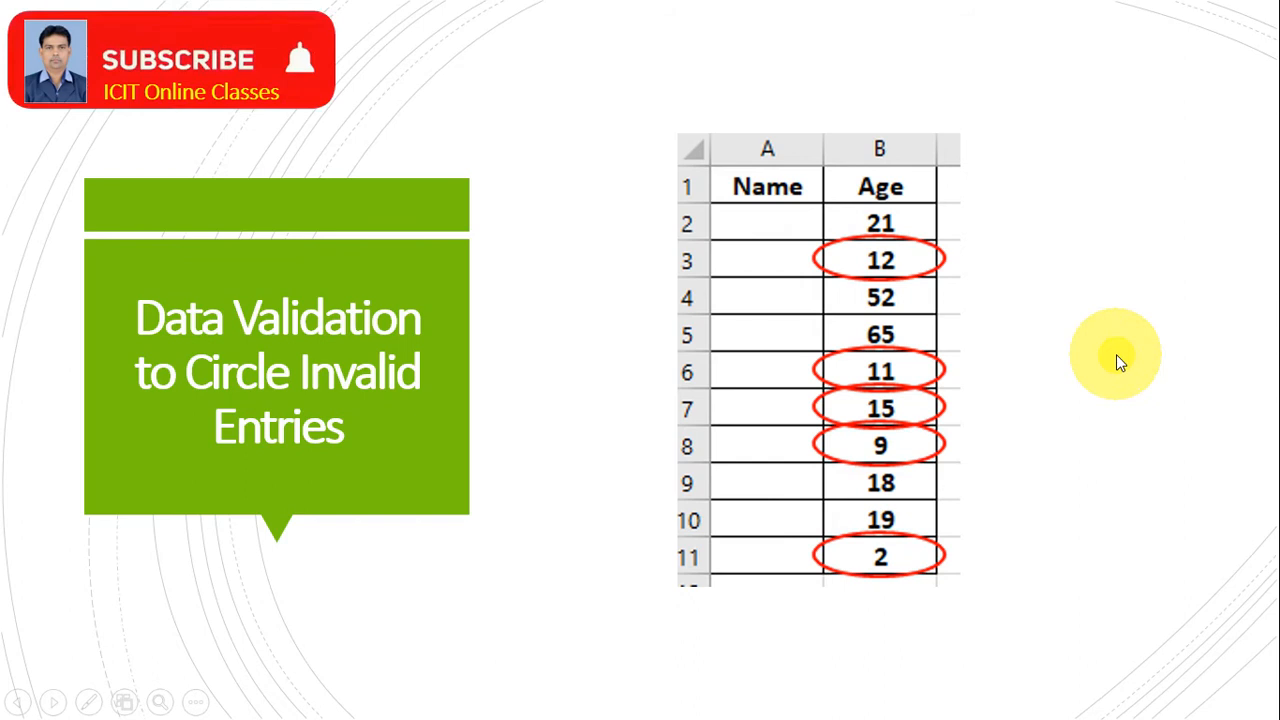
Step: Switch to the blank Excel workbook and enter the headers Name in E4 and Age in F4
key("alt+Tab")
key("alt+Tab")
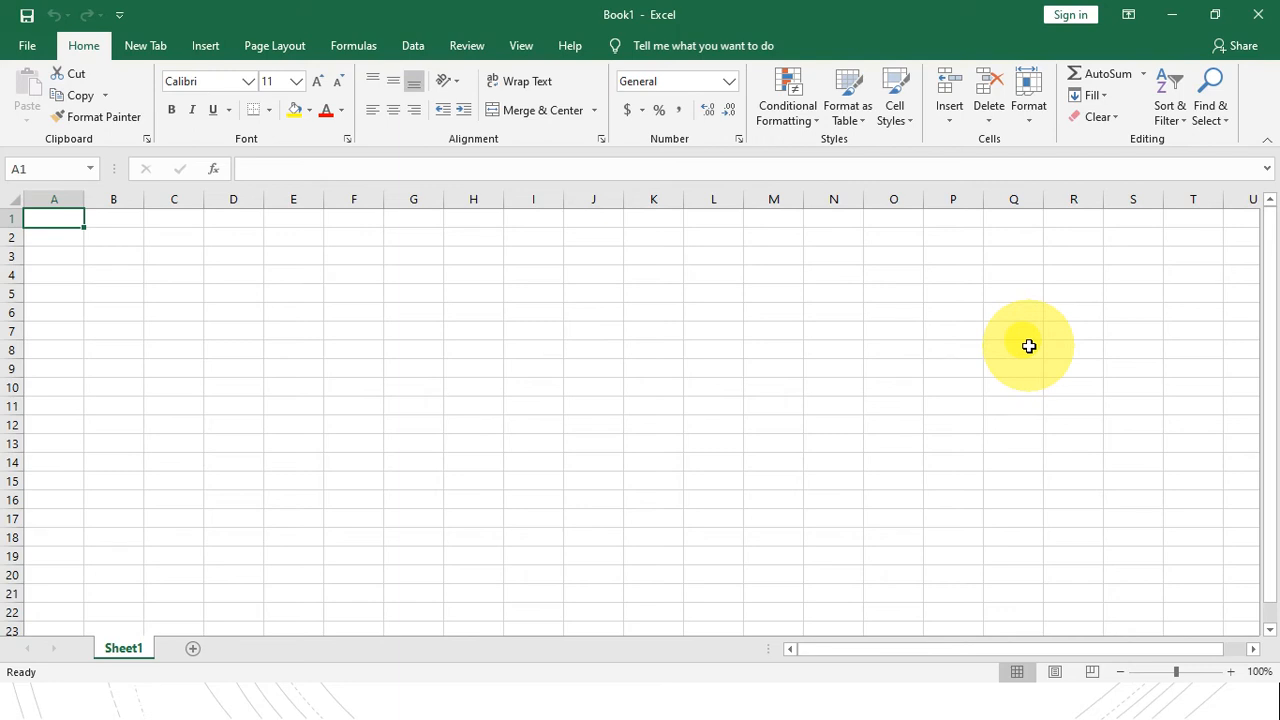
key("super+plus")
key("super+plus")
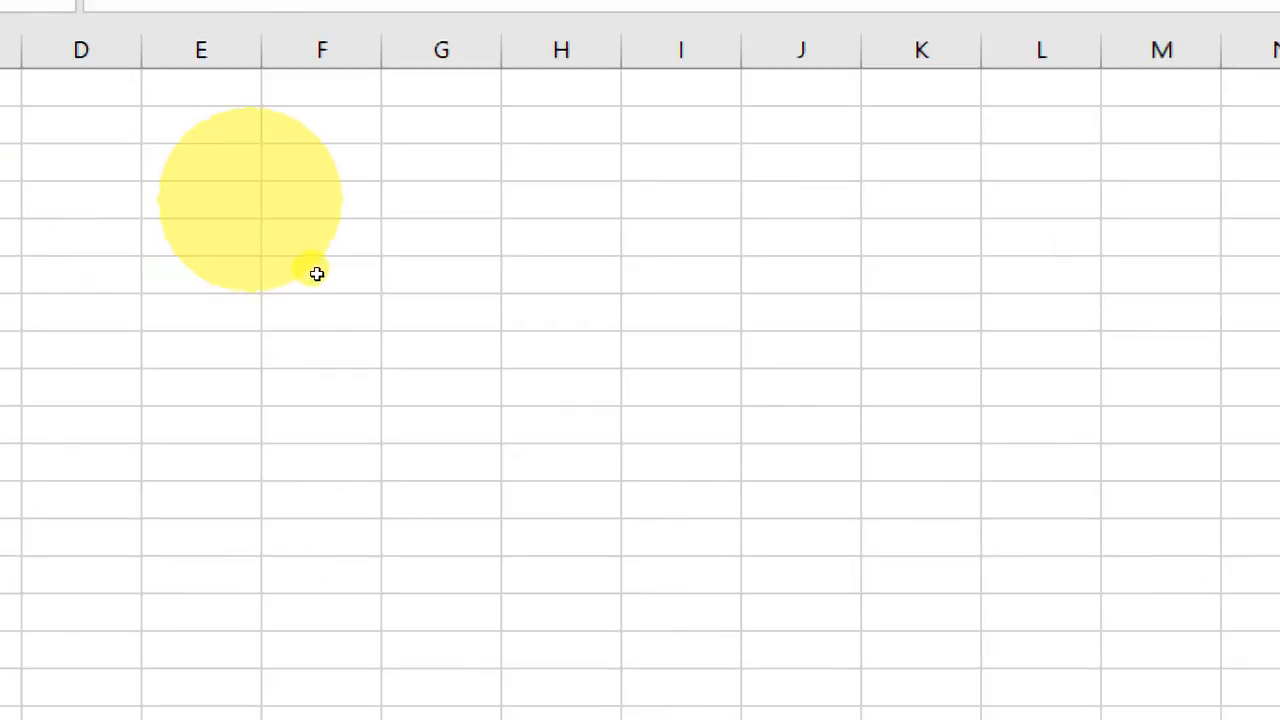
left_click(170, 252)
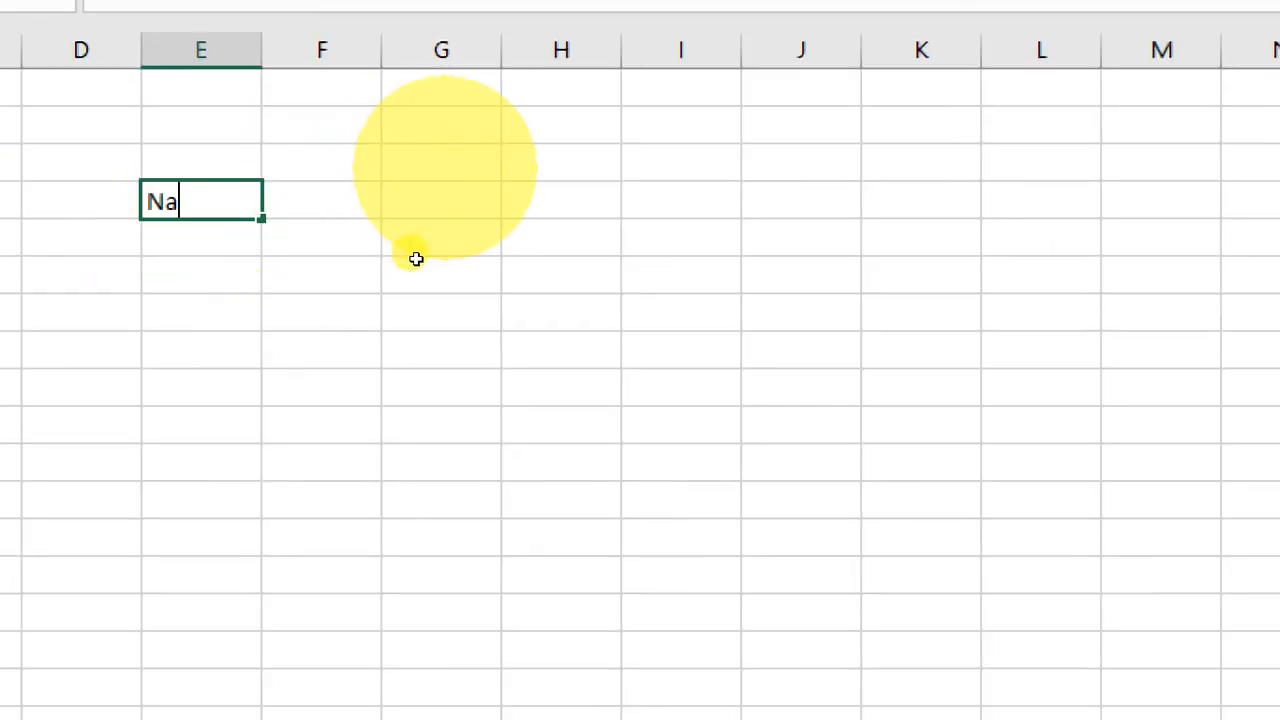
key("Tab")
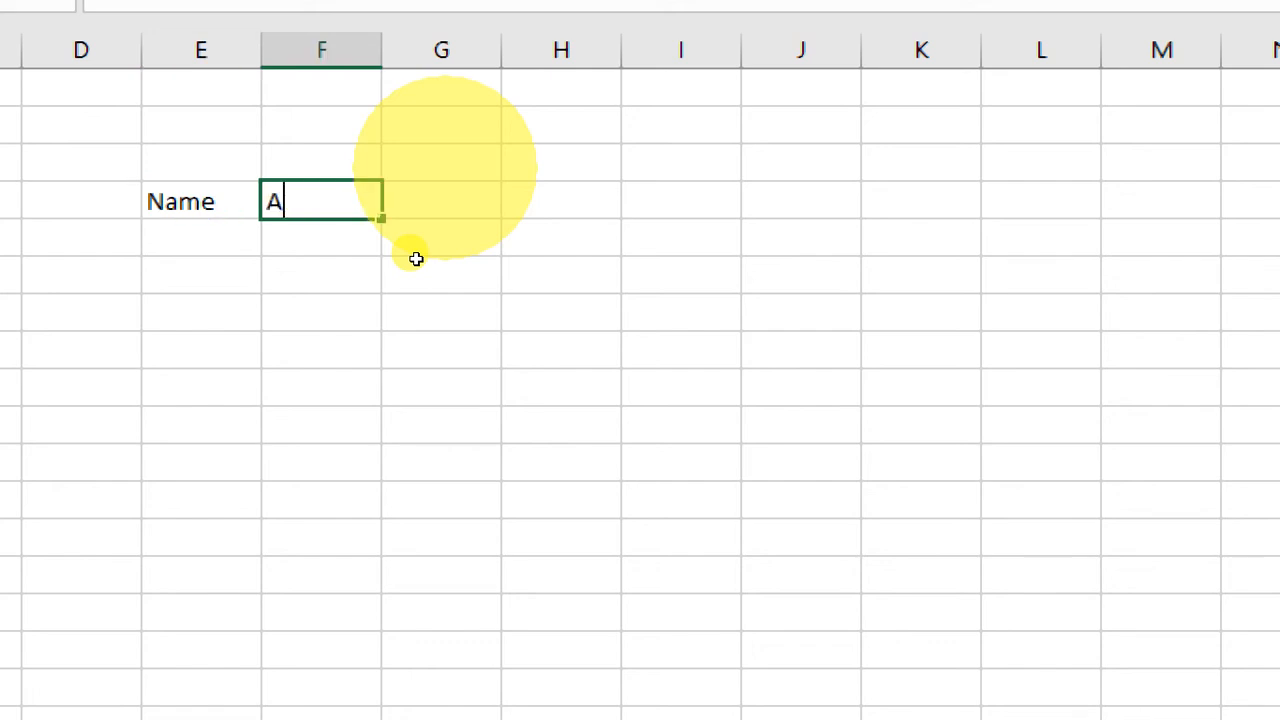
key("Return")
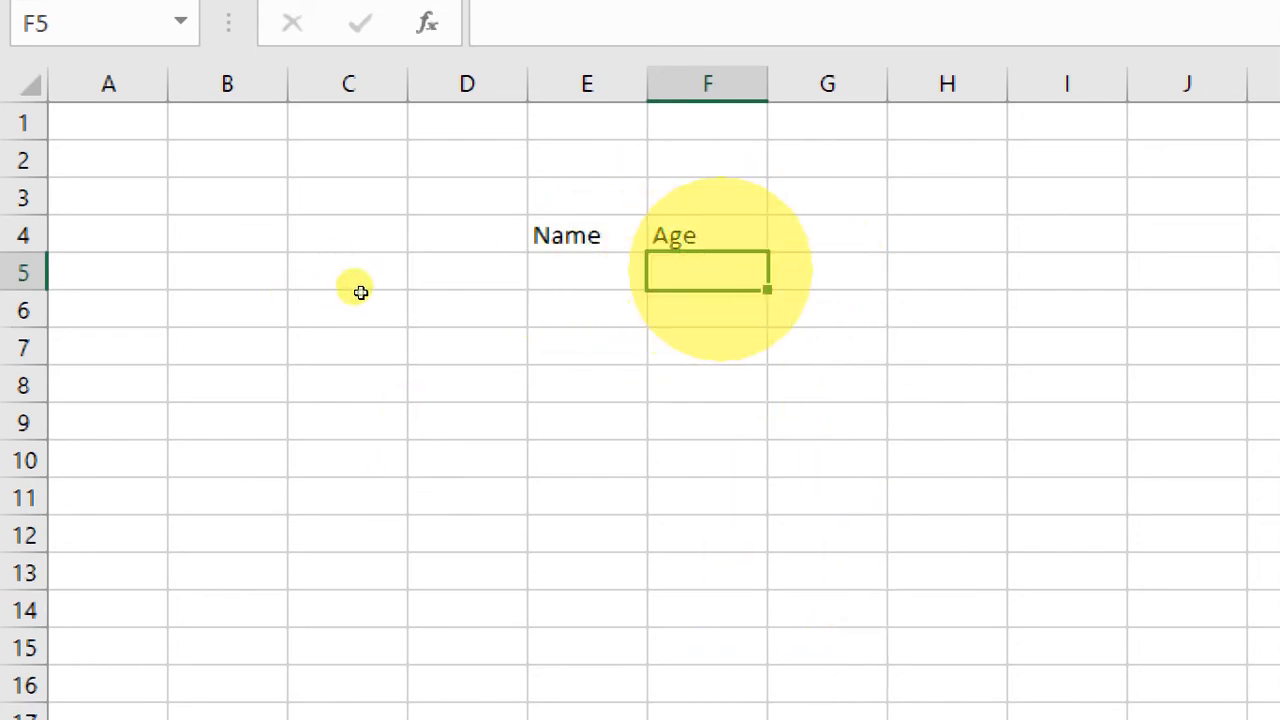
Step: Open the data validation settings for the age cells F5:F15
key("shift+Down")
key("shift+Down")
key("shift+Down")
key("shift+Down")
key("shift+Down")
key("shift+Down")
key("shift+Down")
key("shift+Down")
key("shift+Down")
key("shift+Down")
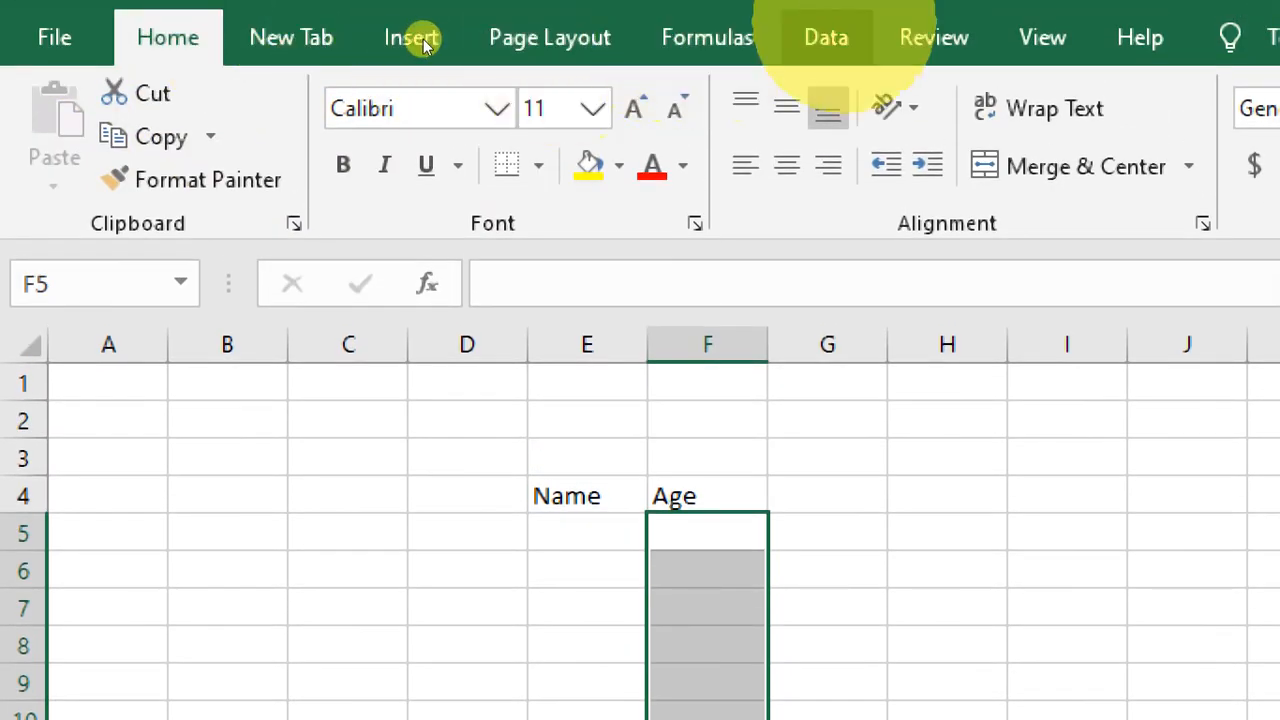
left_click(826, 37)
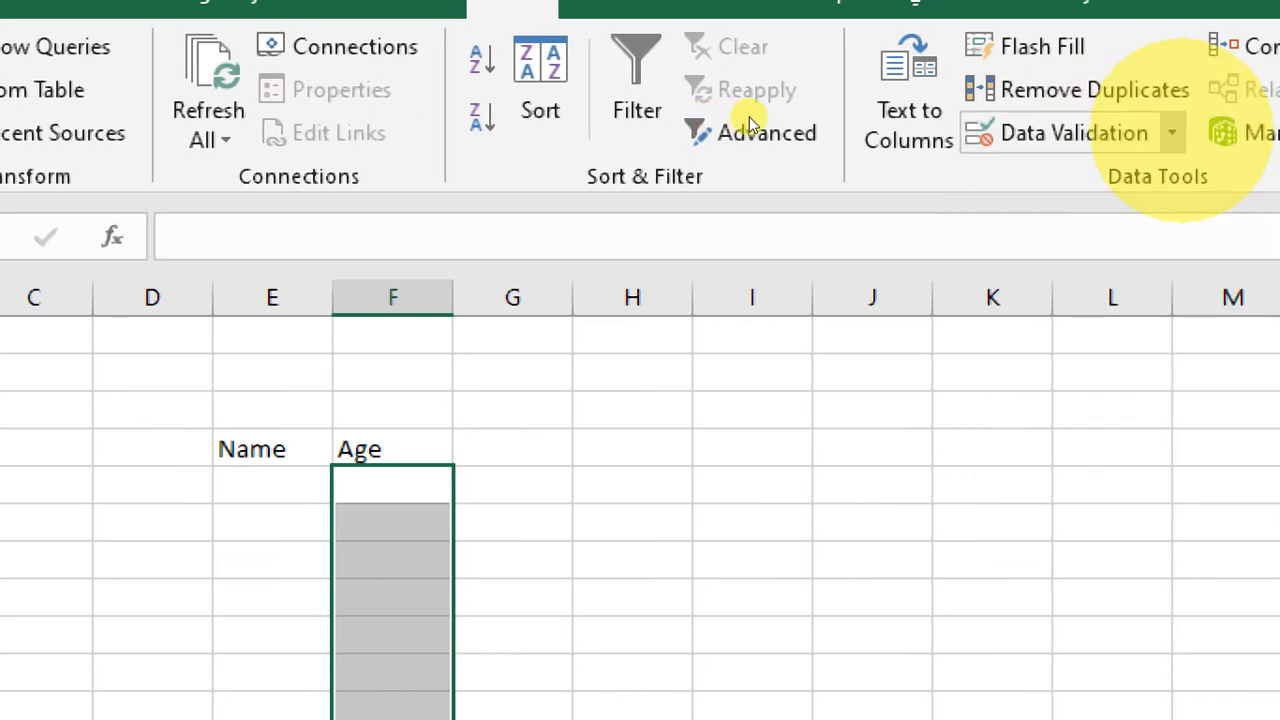
left_click(1197, 133)
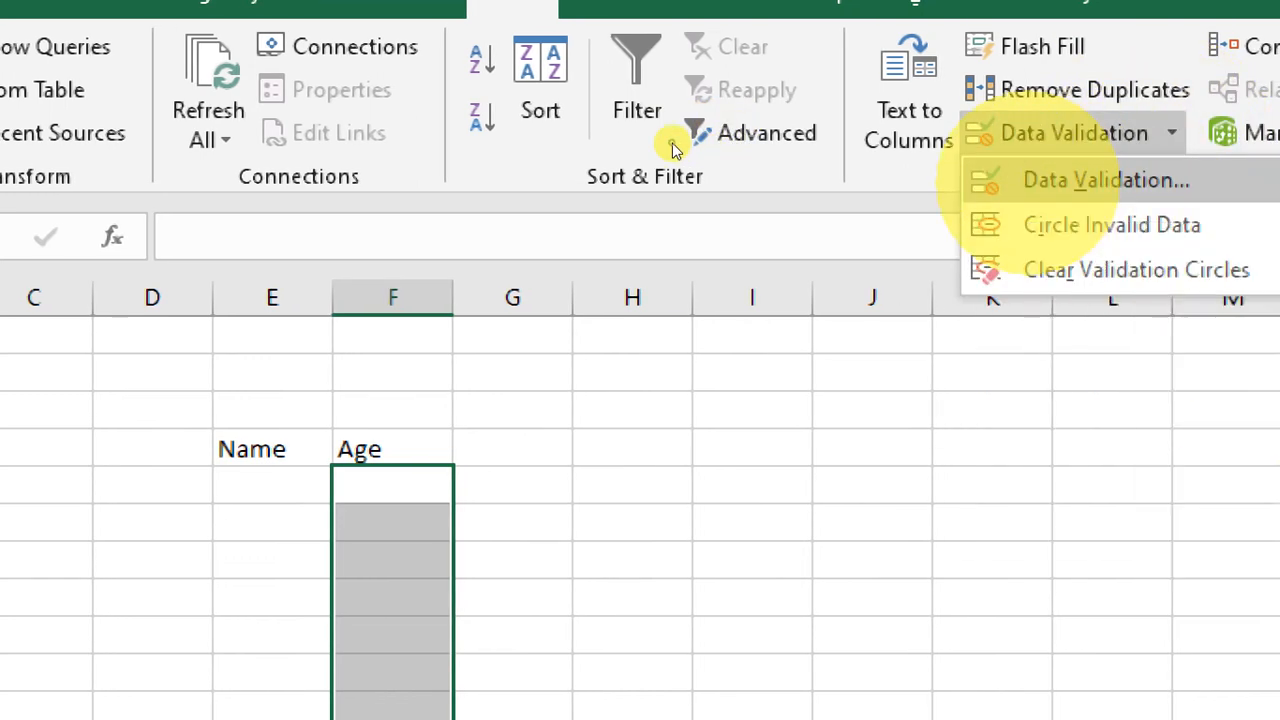
left_click(1080, 180)
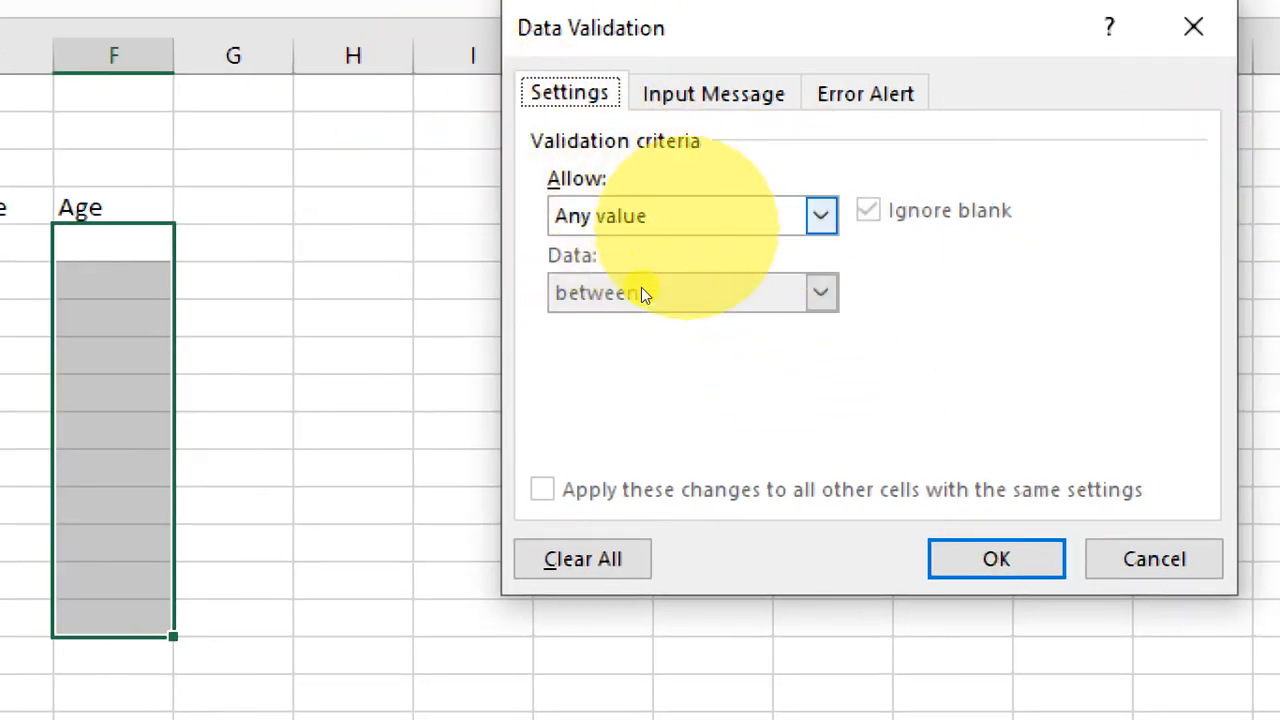
Step: Set the validation criteria to allow only whole numbers greater than or equal to 18
left_click(700, 215)
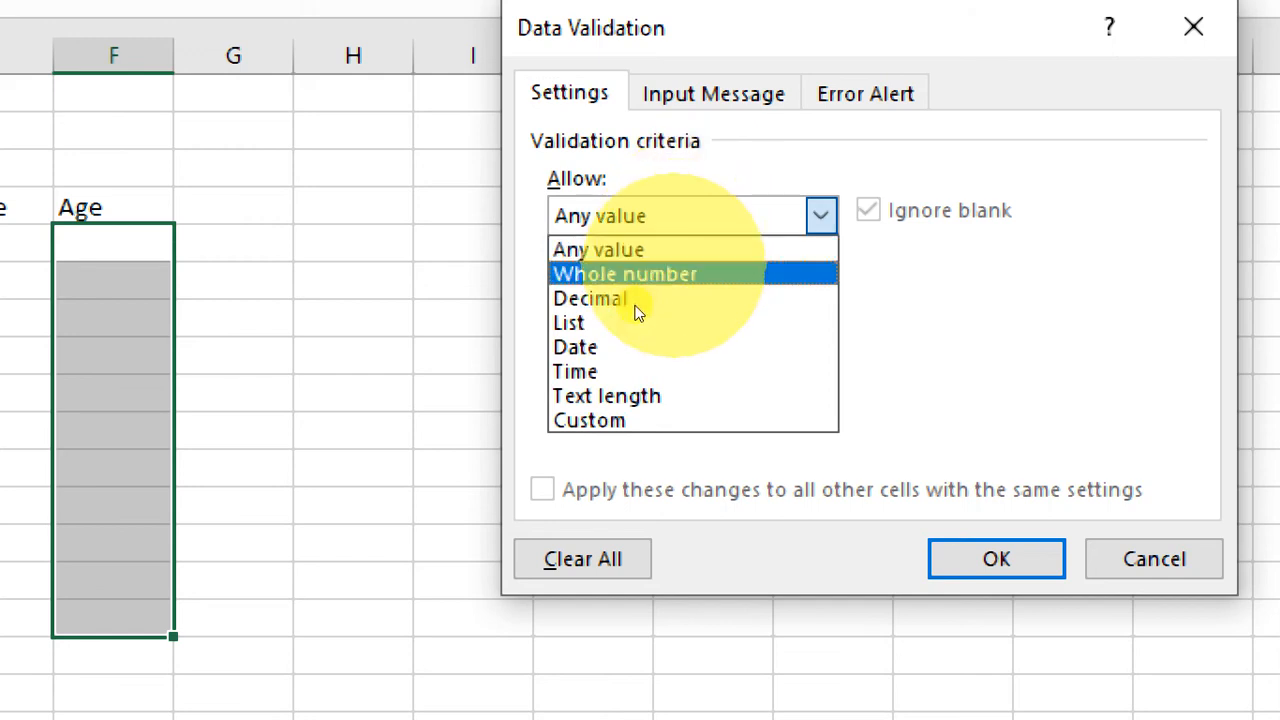
left_click(638, 312)
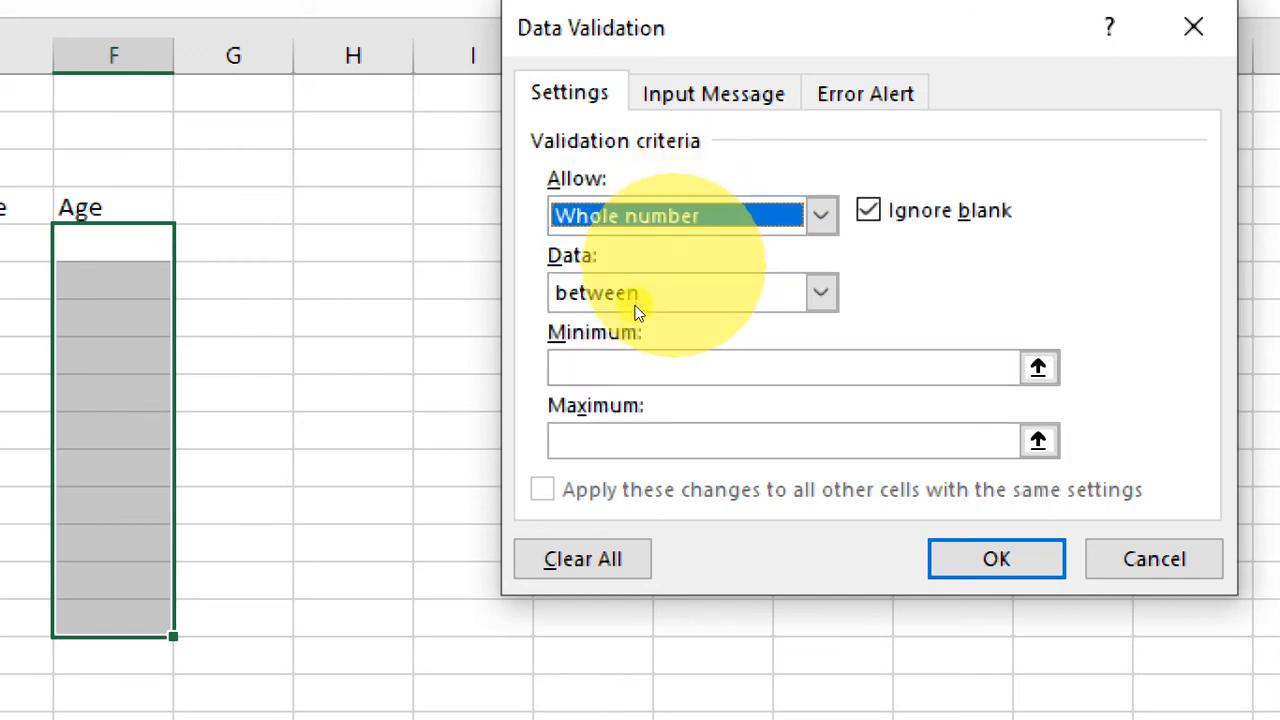
left_click(618, 298)
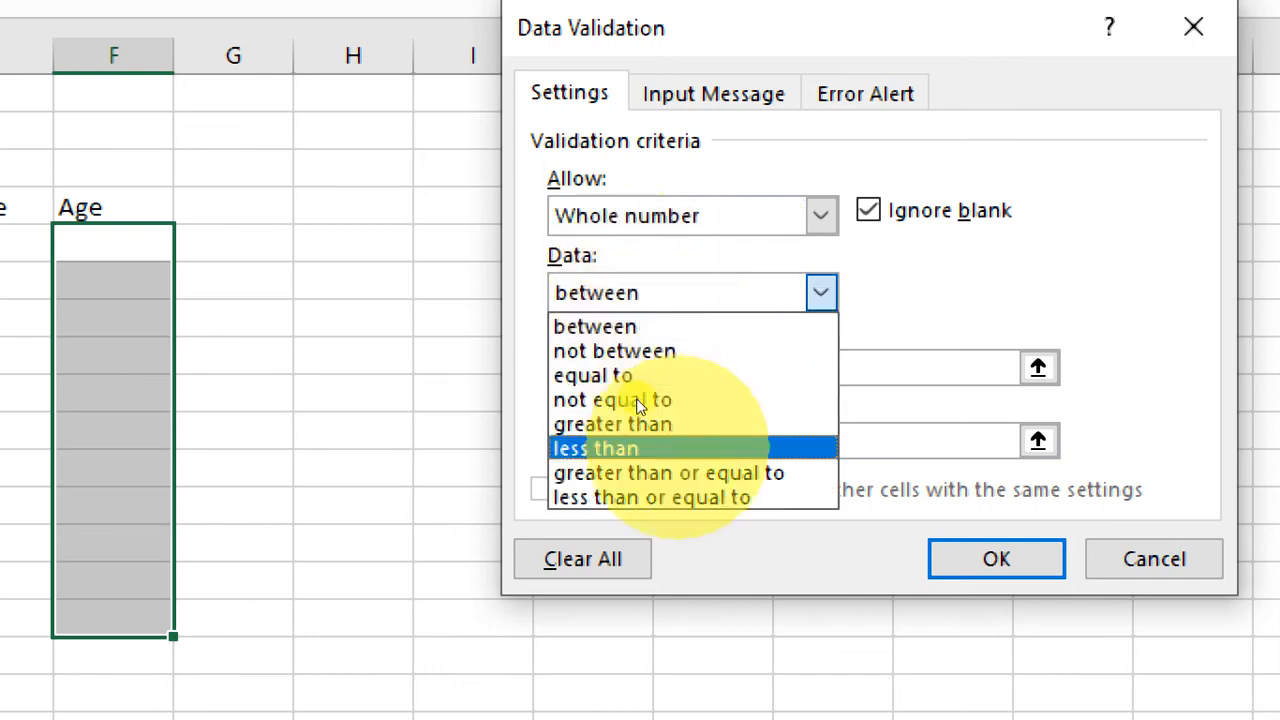
left_click(680, 473)
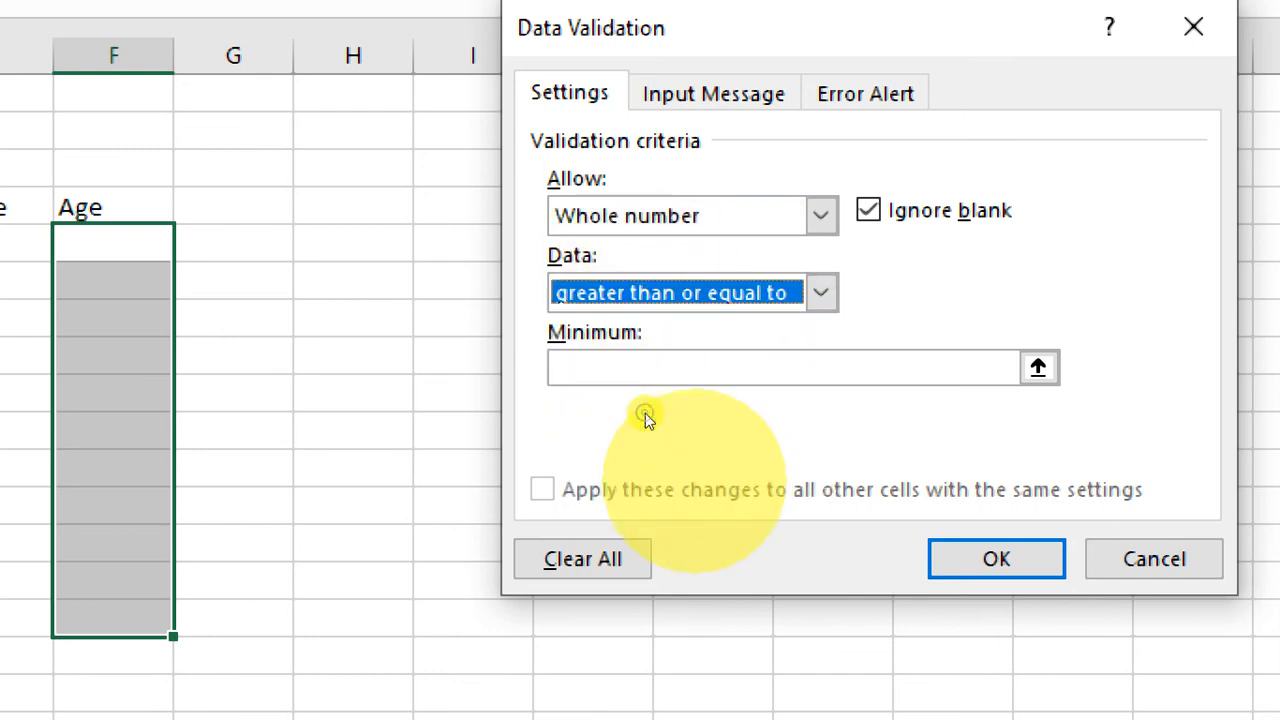
left_click(600, 358)
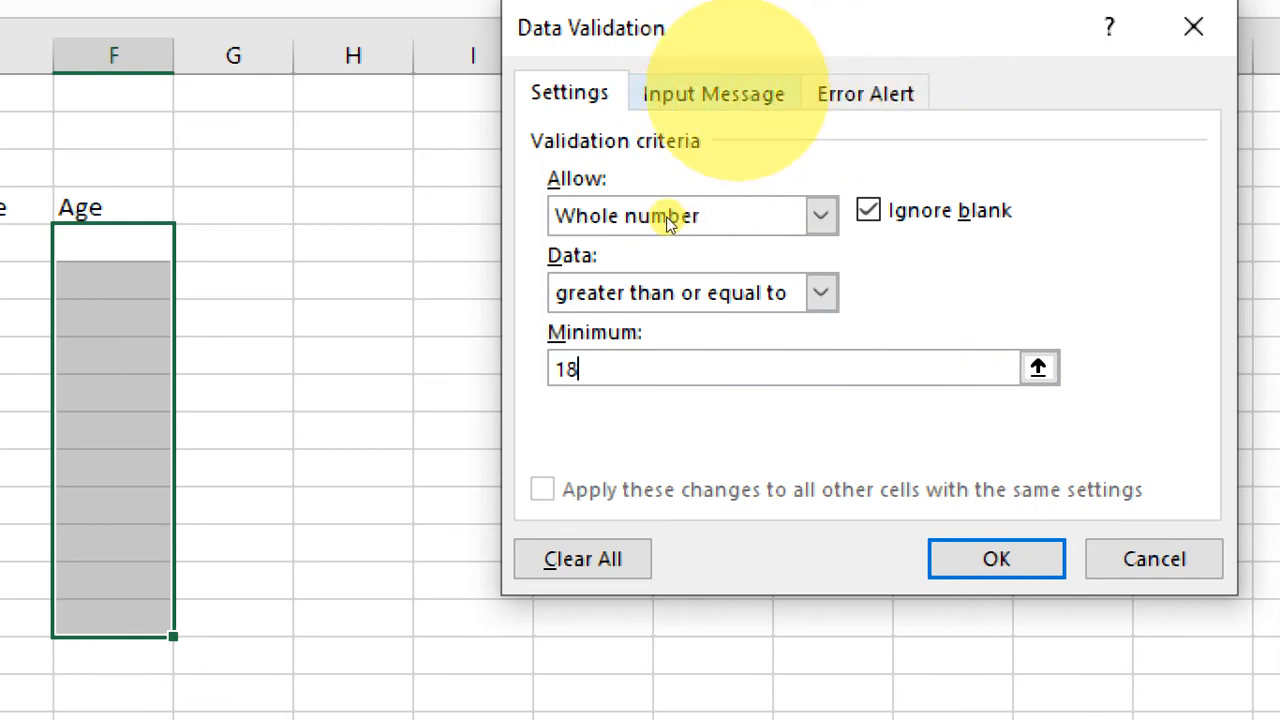
Step: Add an input message titled "ICIT Gonda" with the text "Enter Age Grater Than And Equal 18"
left_click(738, 92)
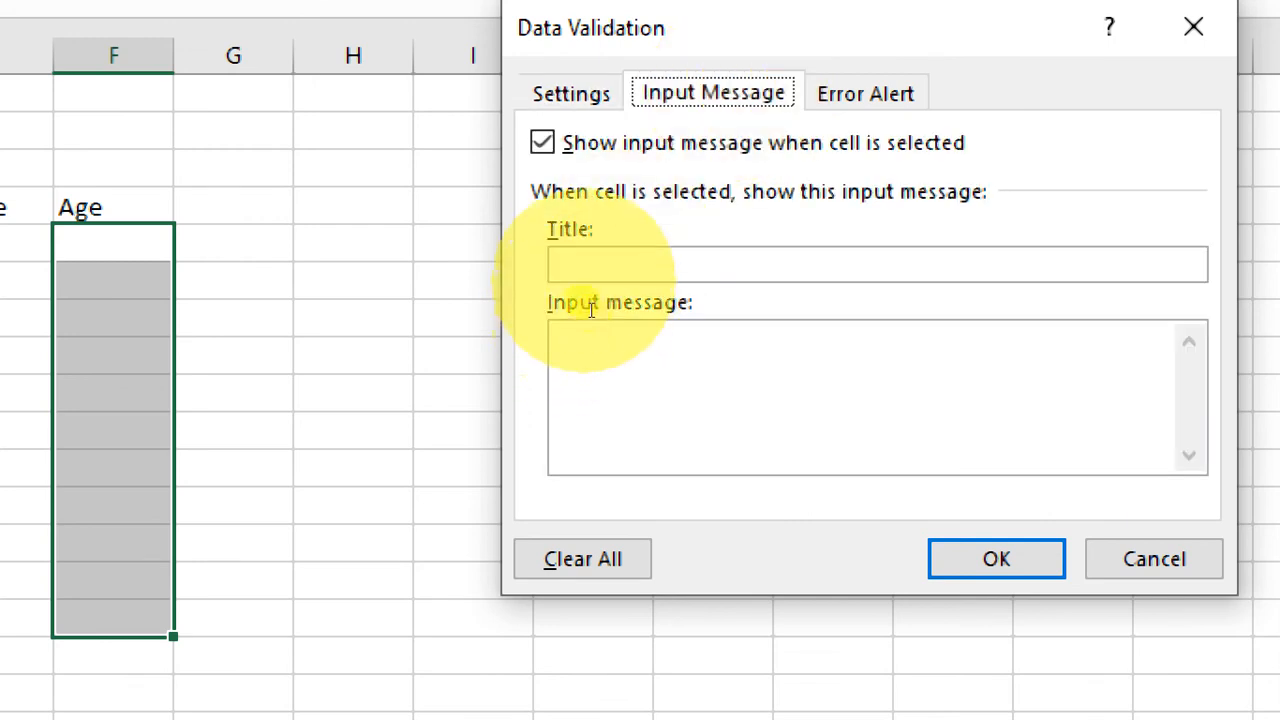
left_click(585, 267)
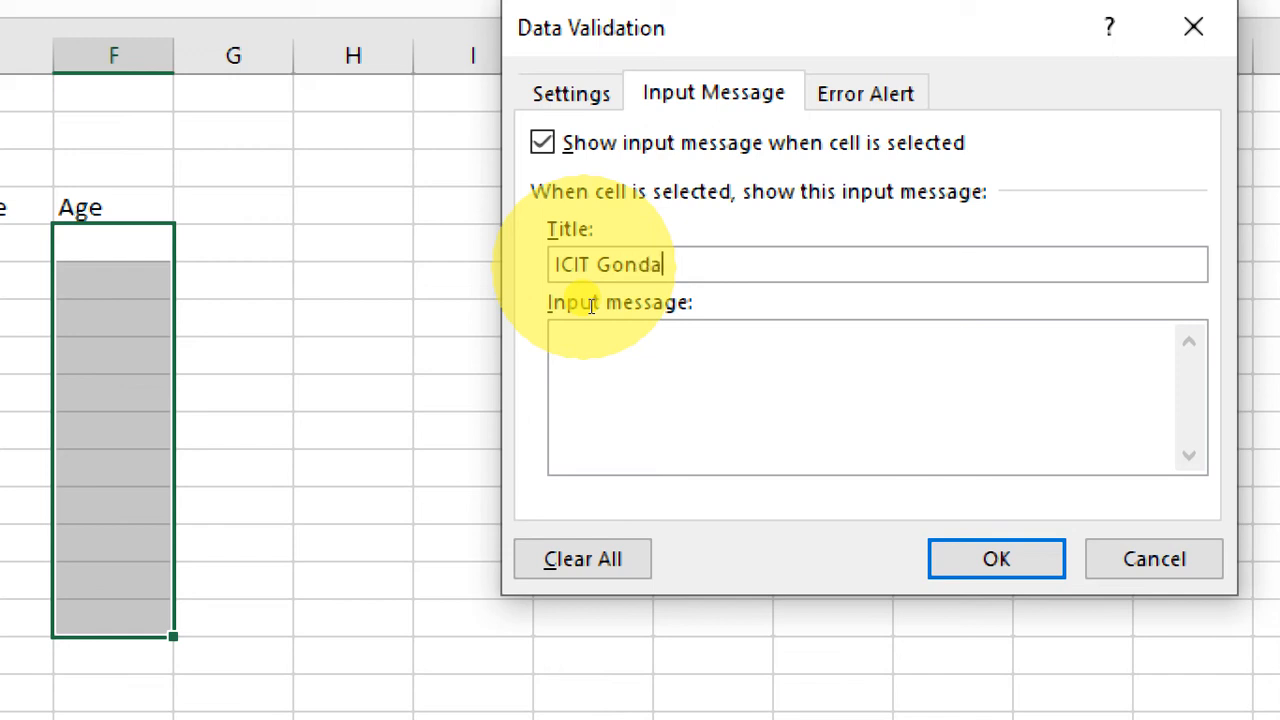
left_click(608, 355)
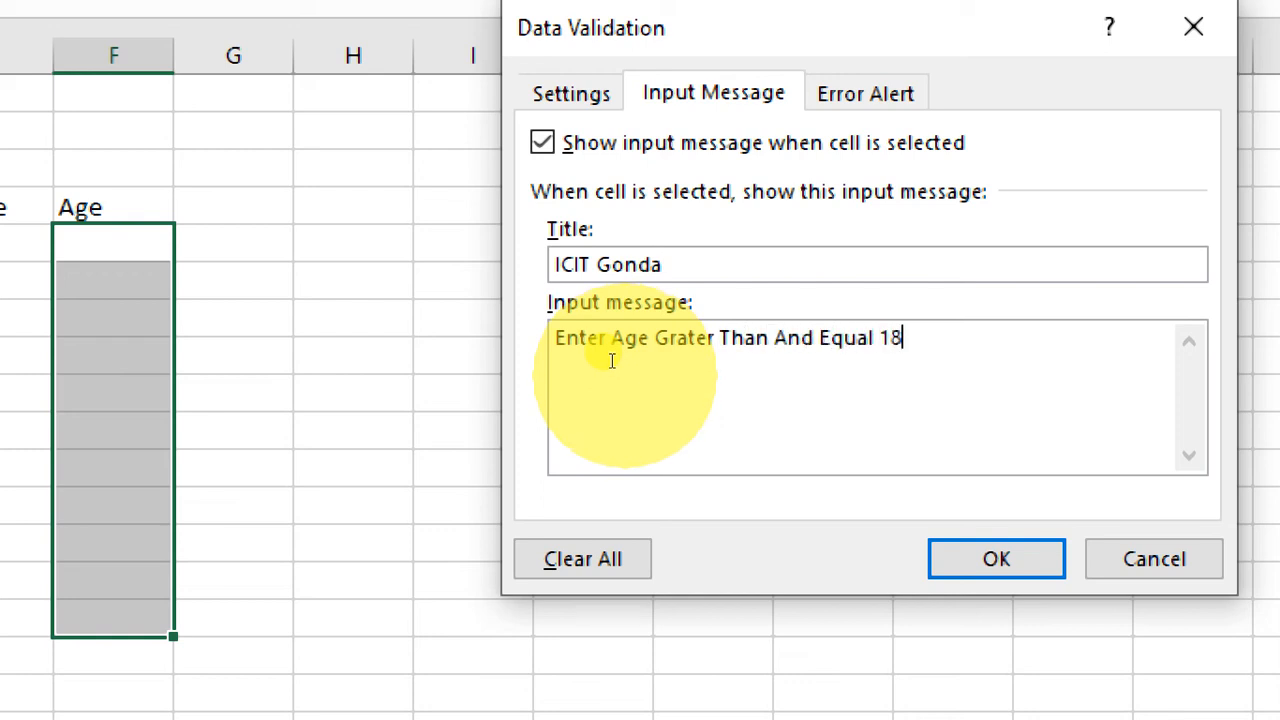
Step: Add a Stop error alert titled "ICIT Gonda" with the message "Invalid Age. Try Agian" and apply the validation
left_click(866, 92)
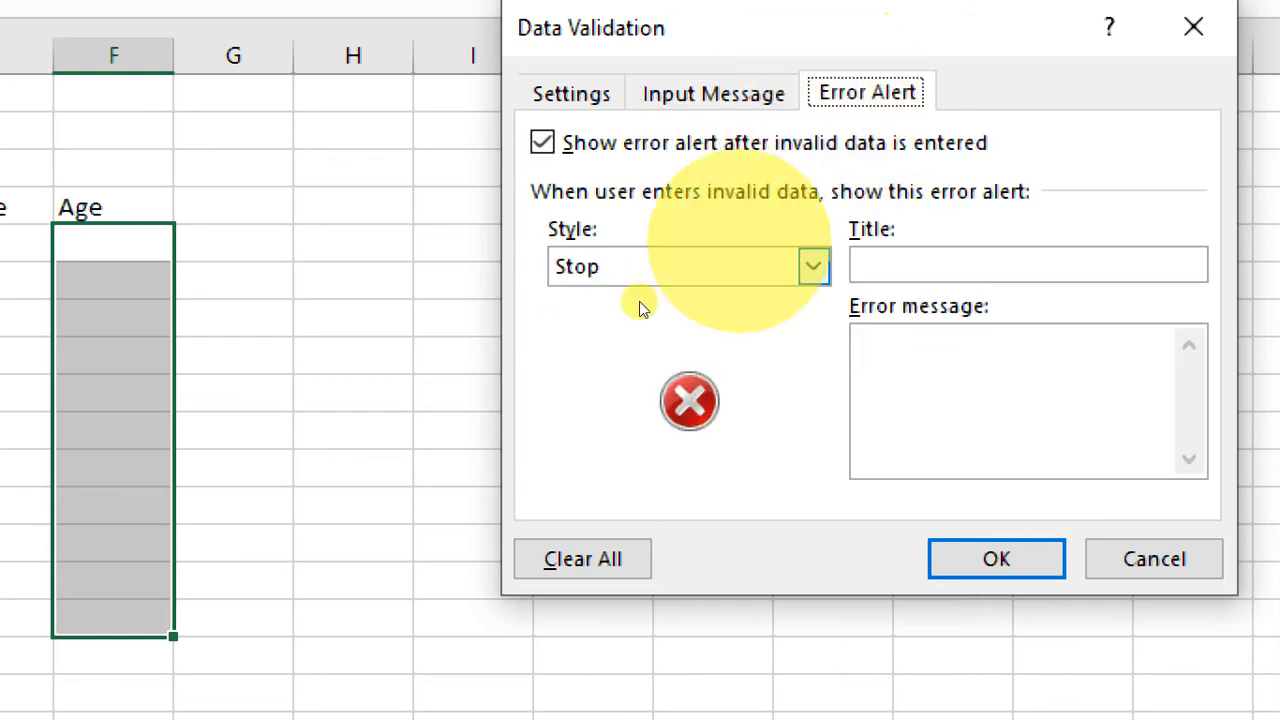
left_click(620, 266)
left_click(601, 308)
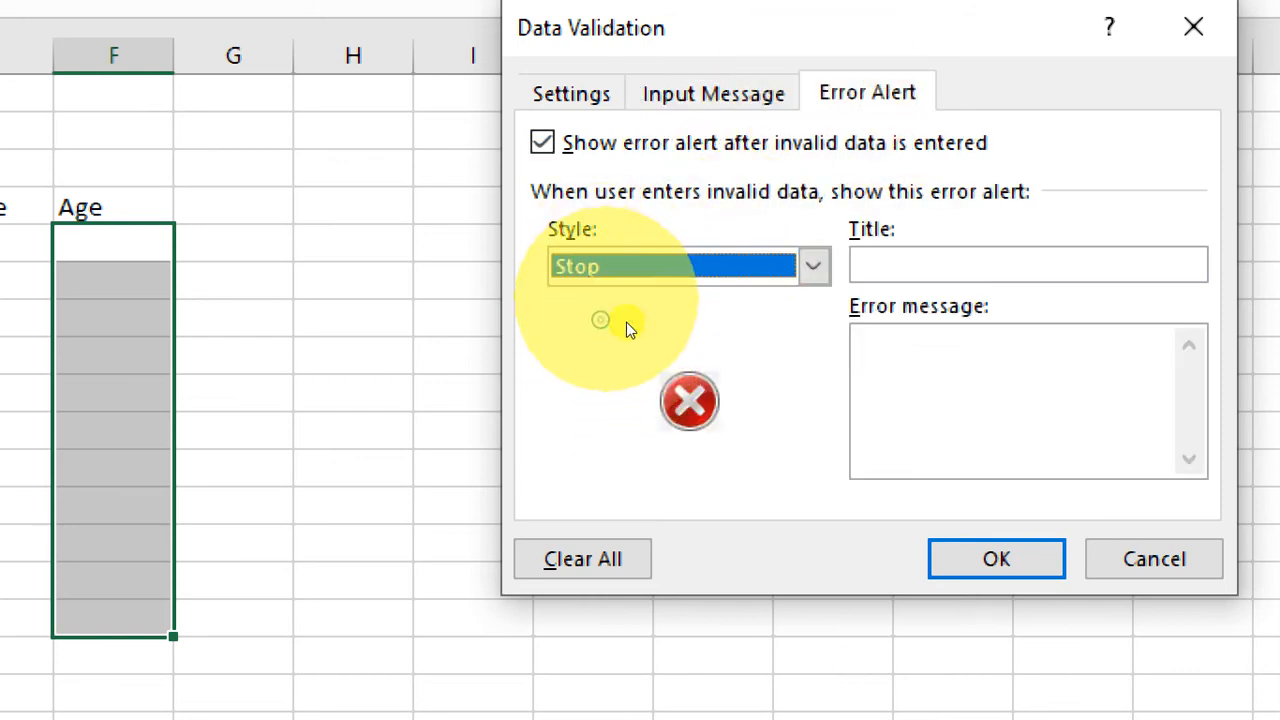
key("Tab")
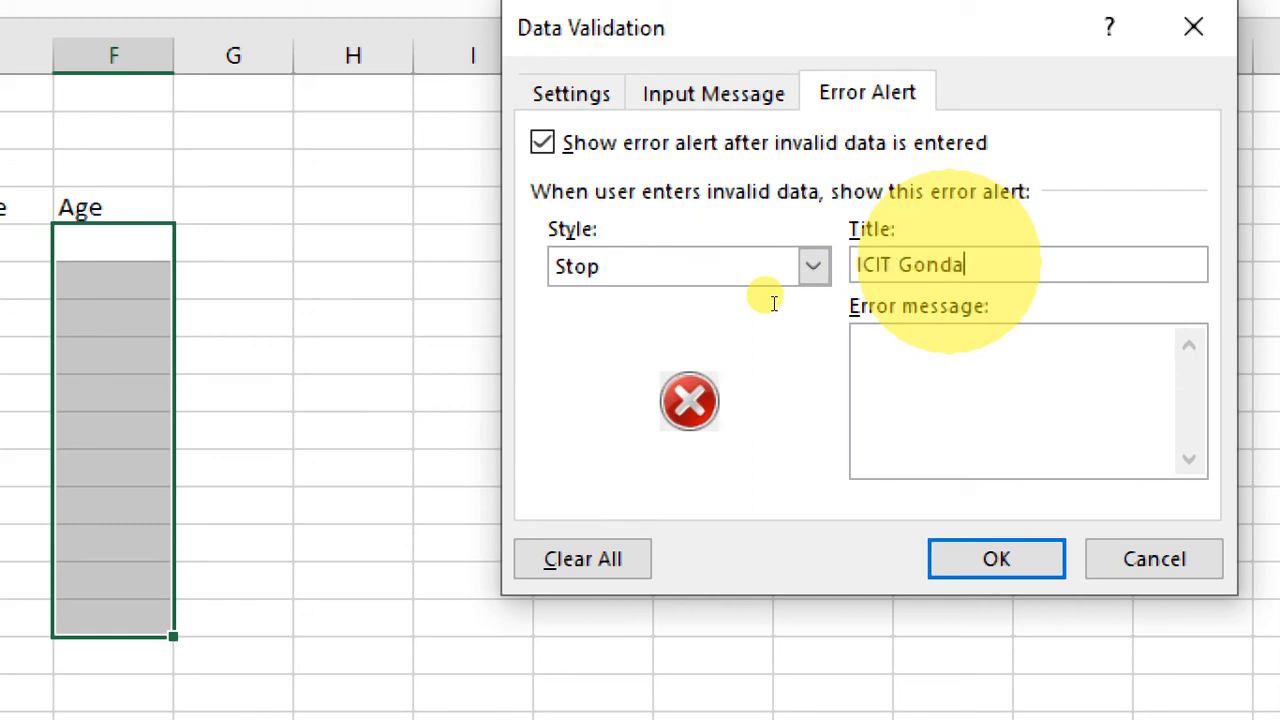
key("Tab")
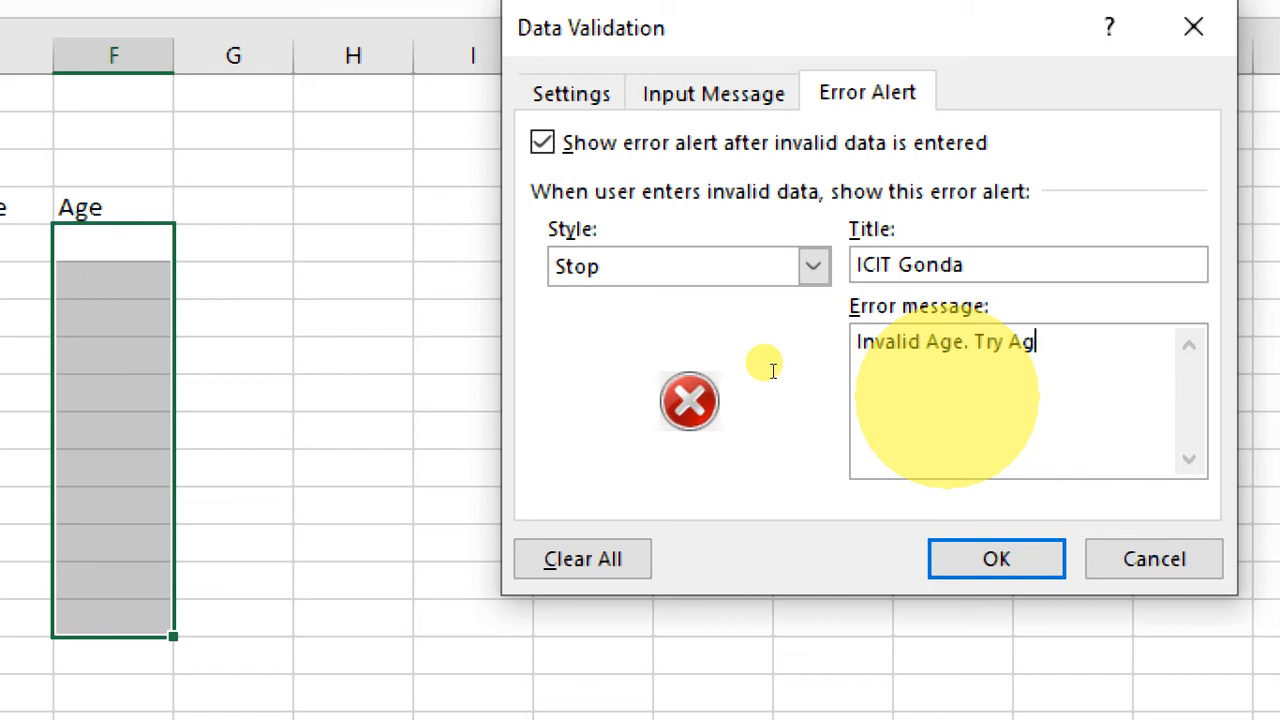
left_click(996, 559)
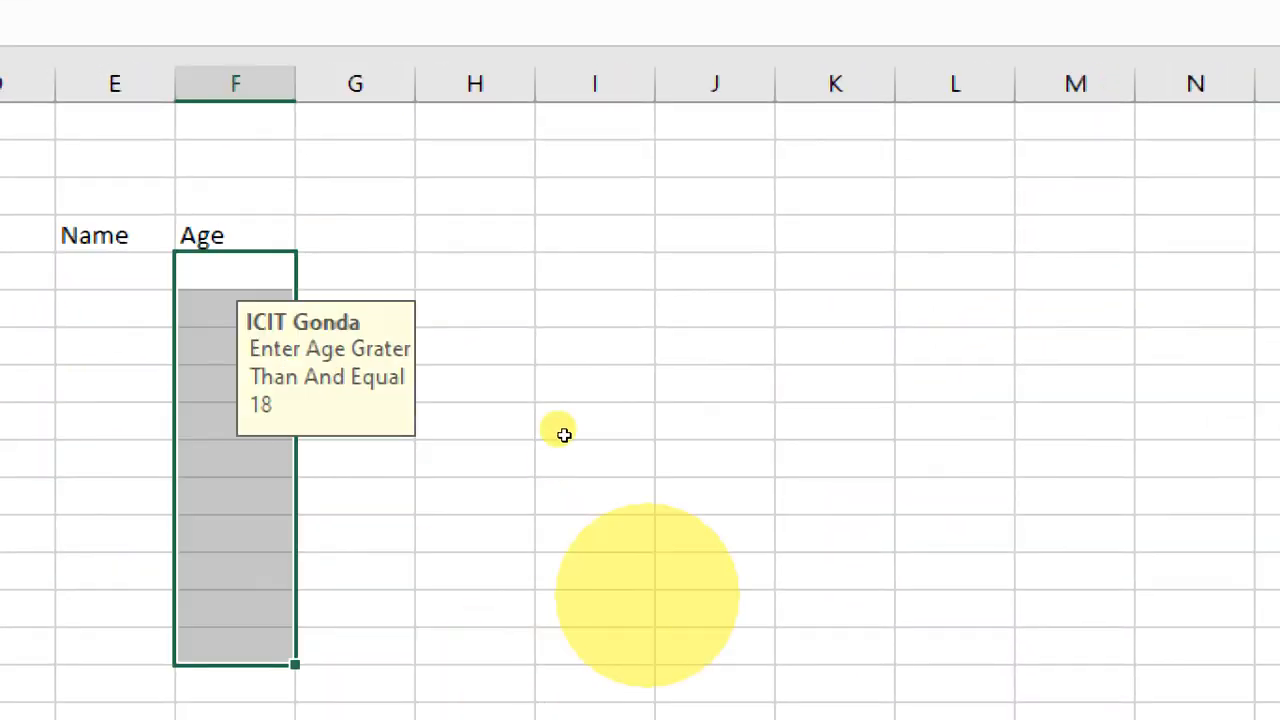
Step: Check the input message on the first age cells and enter 19 in F5
left_click(713, 458)
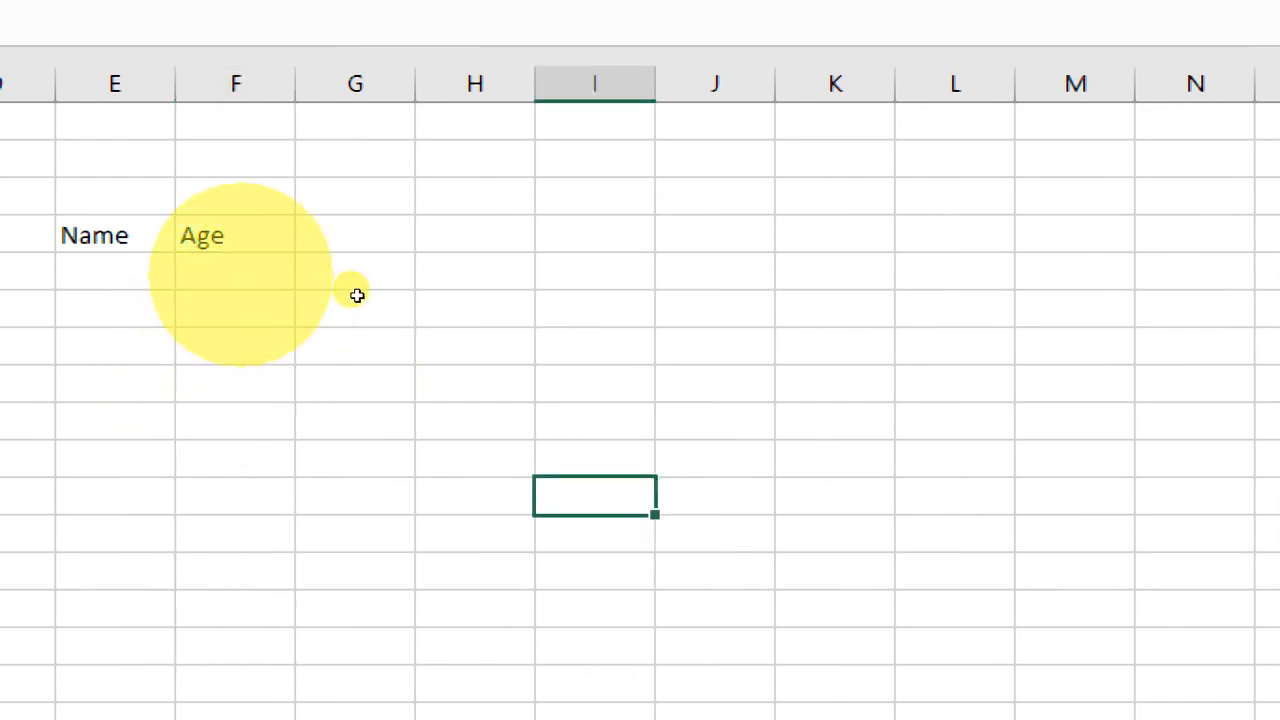
left_click(240, 272)
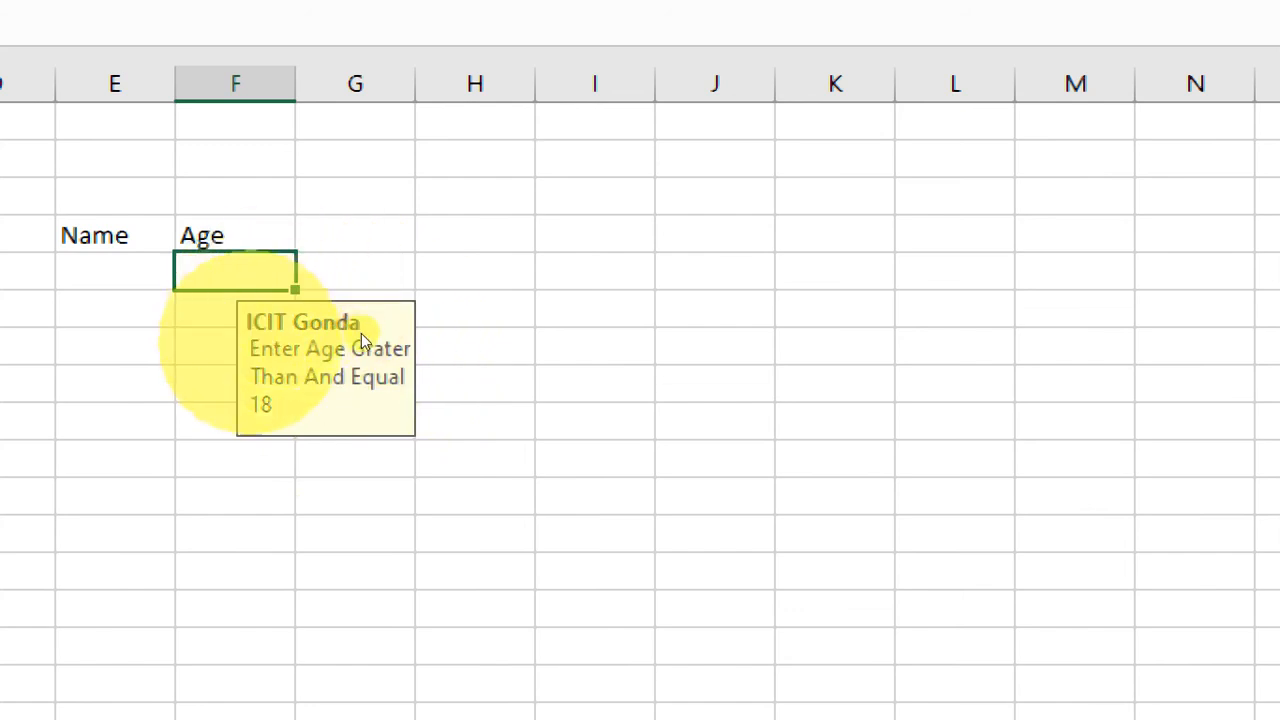
key("Down")
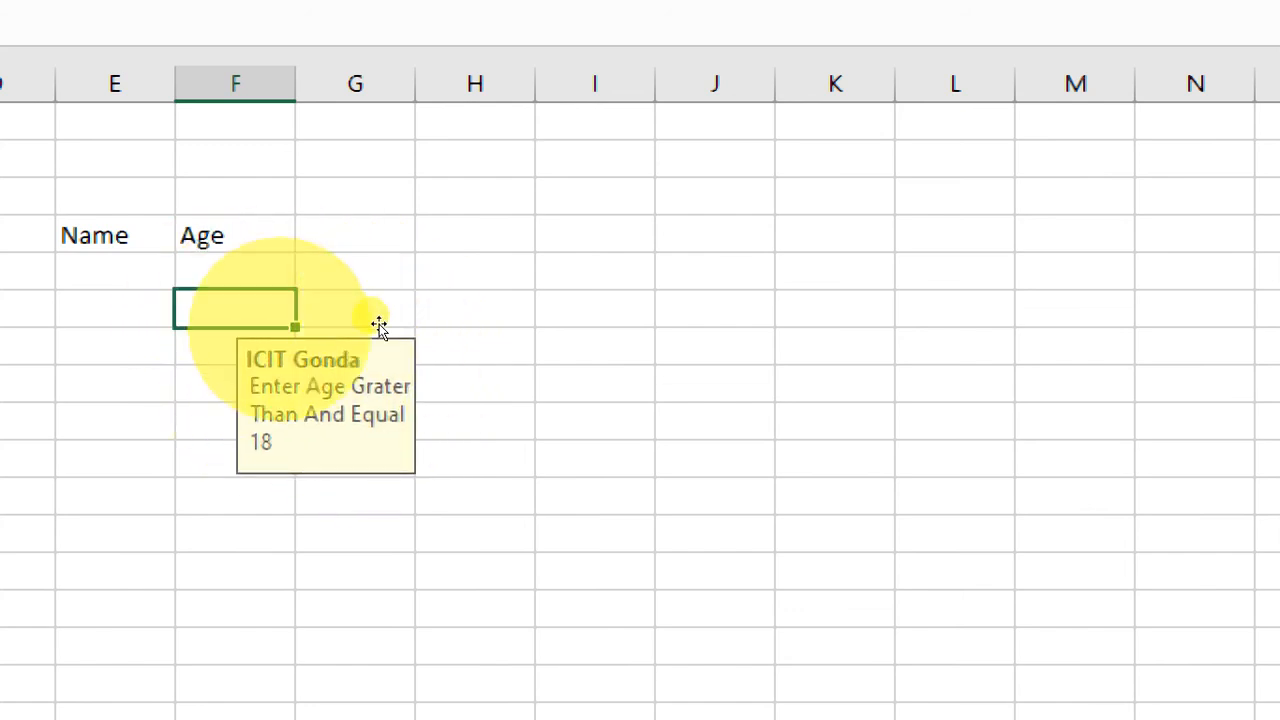
key("Down")
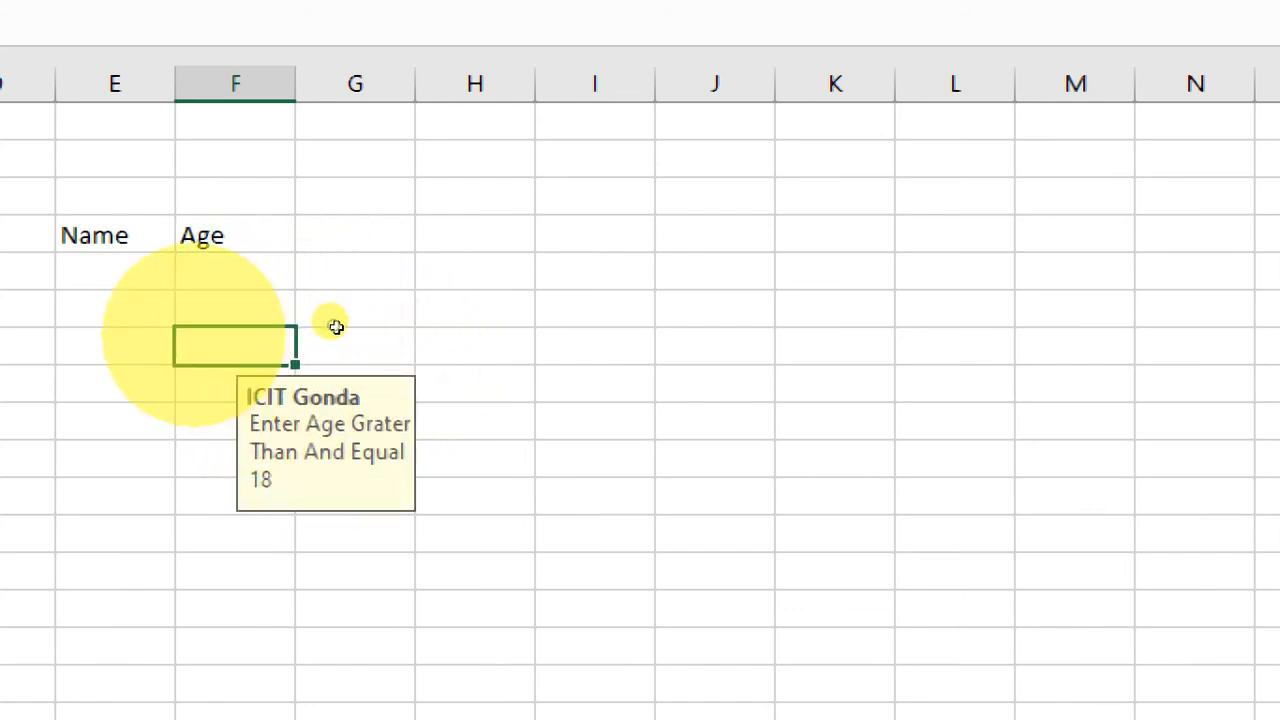
key("Up")
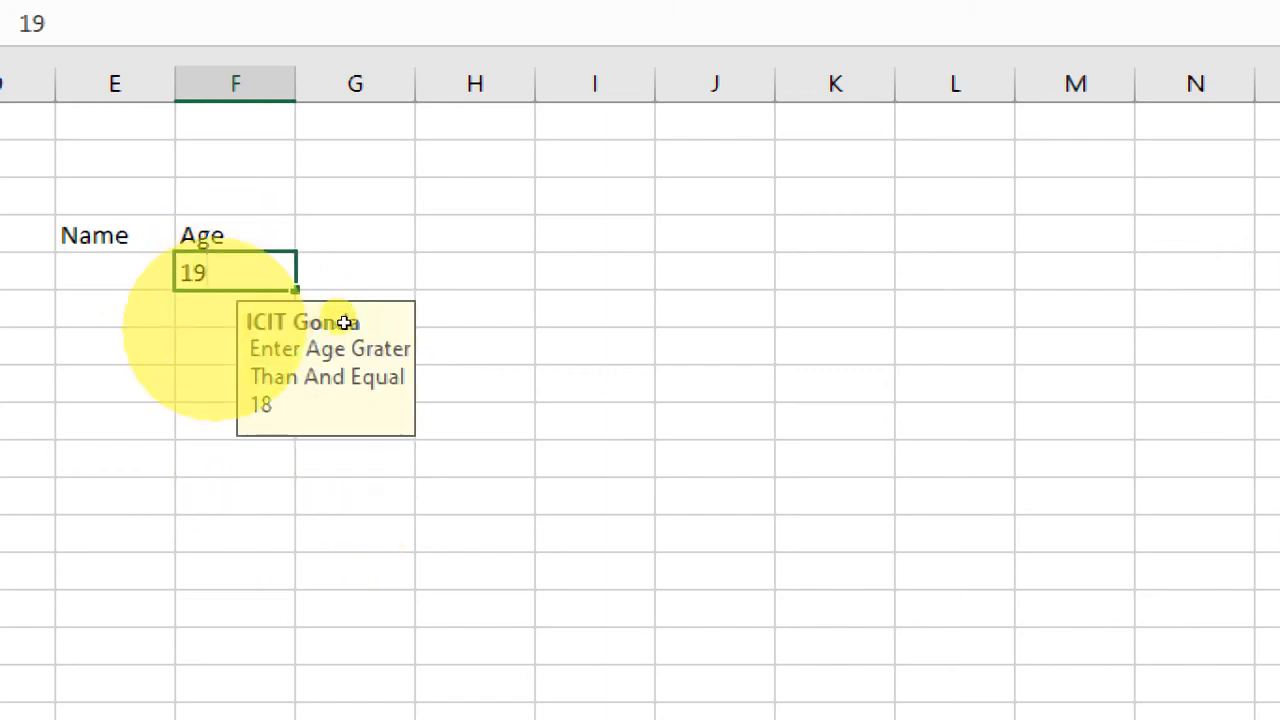
key("Return")
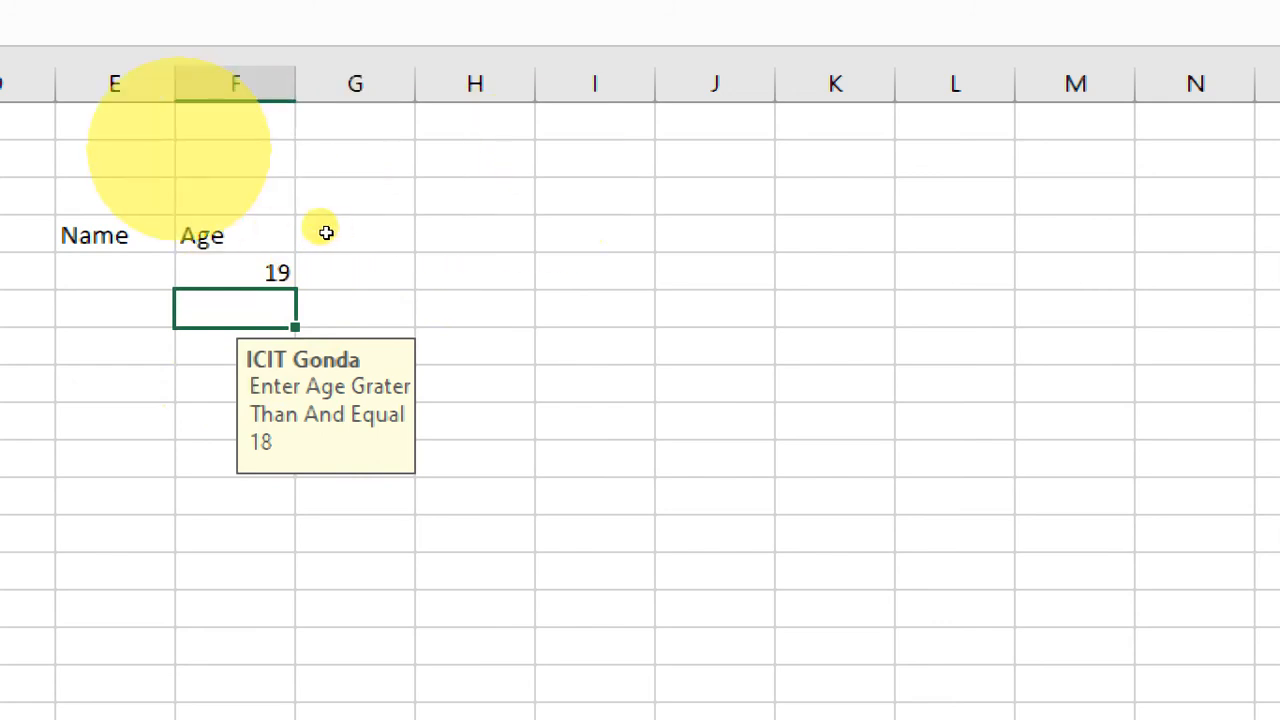
Step: Test the age rule by trying to enter 14 and 11 in F6, and cancel the entry
key("Return")
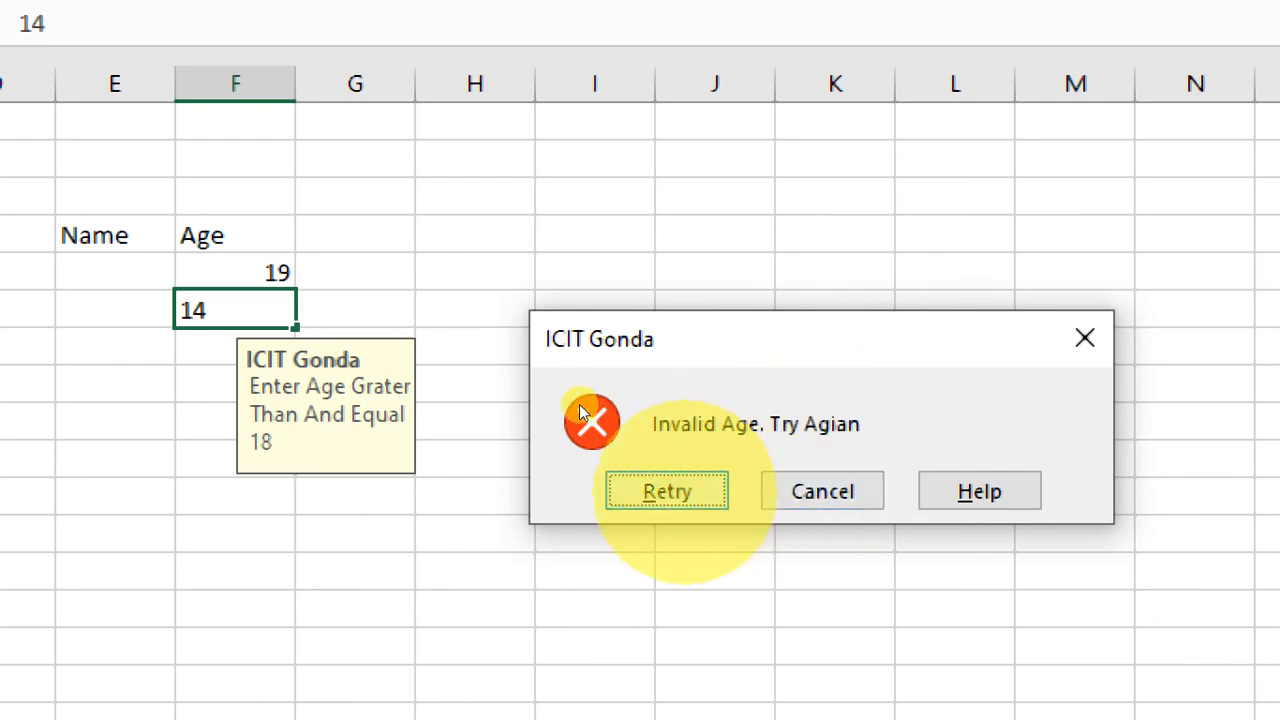
key("Return")
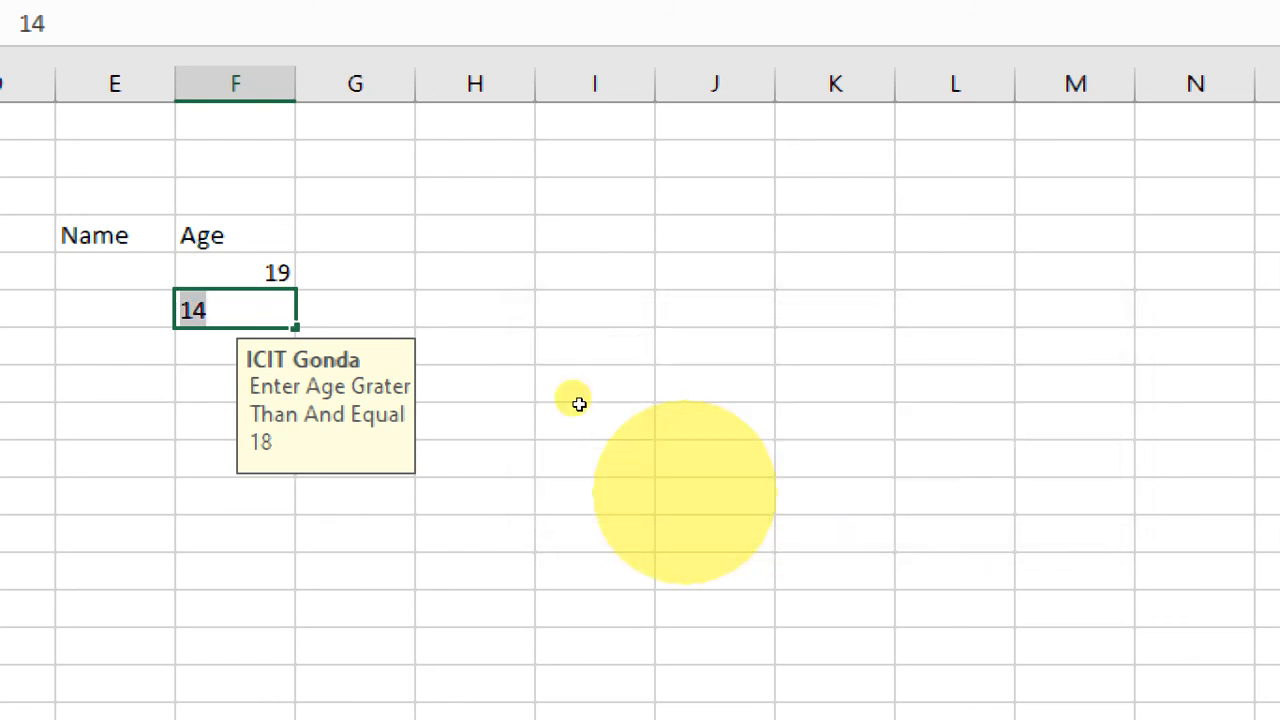
key("BackSpace")
type("11")
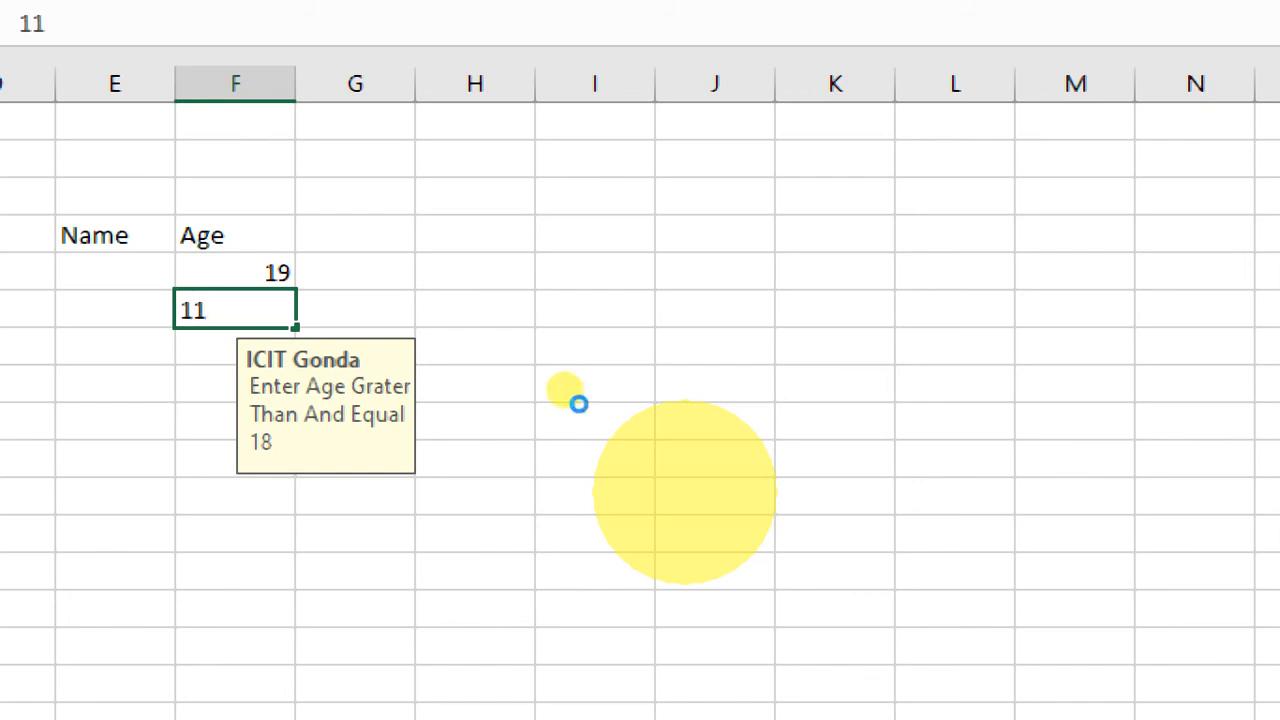
key("Return")
left_click(804, 495)
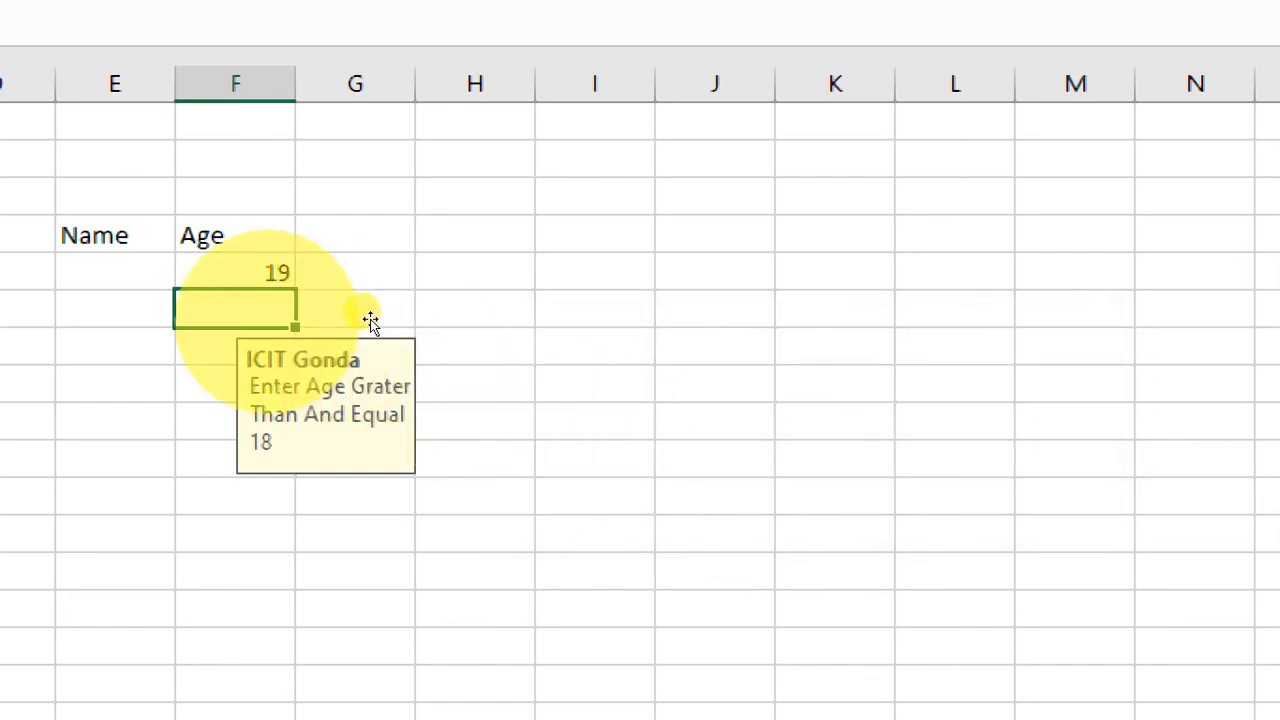
Step: Enter the age 21 in F6
type("21")
key("Return")
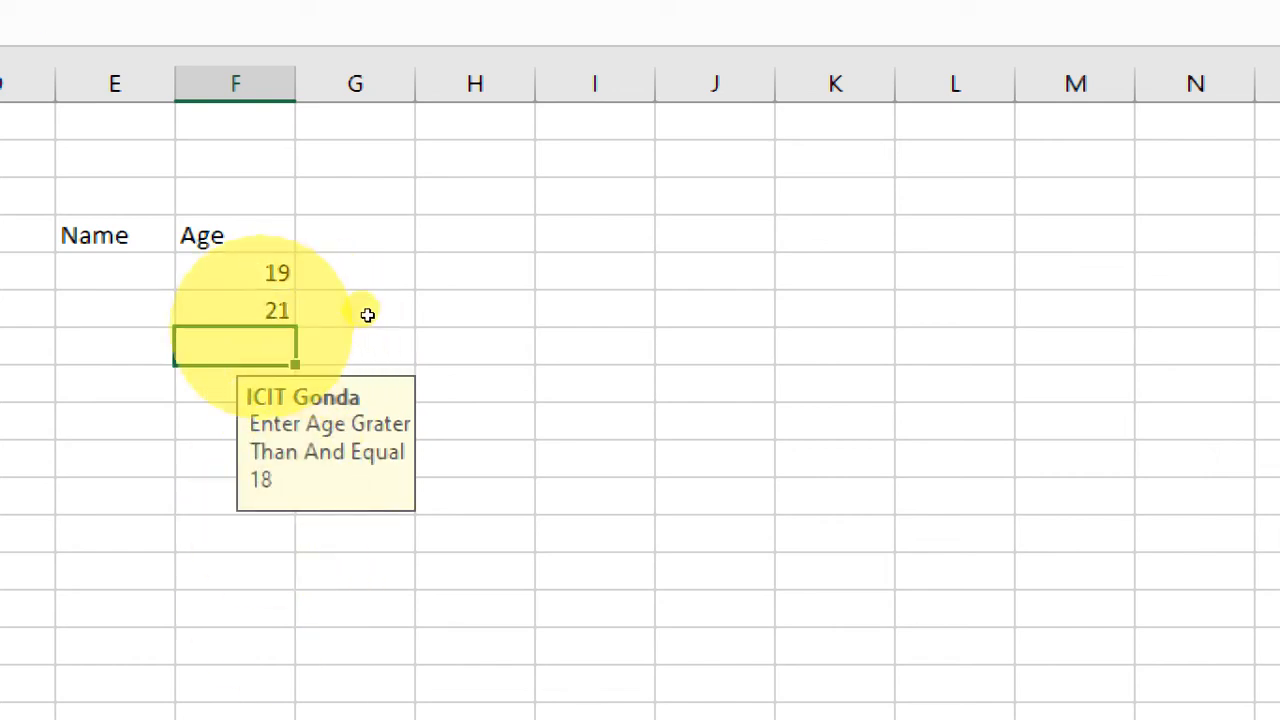
Step: Extend the validation selection to F5:F16 and clear all validation settings from these age cells
left_click_drag(250, 272, 250, 628)
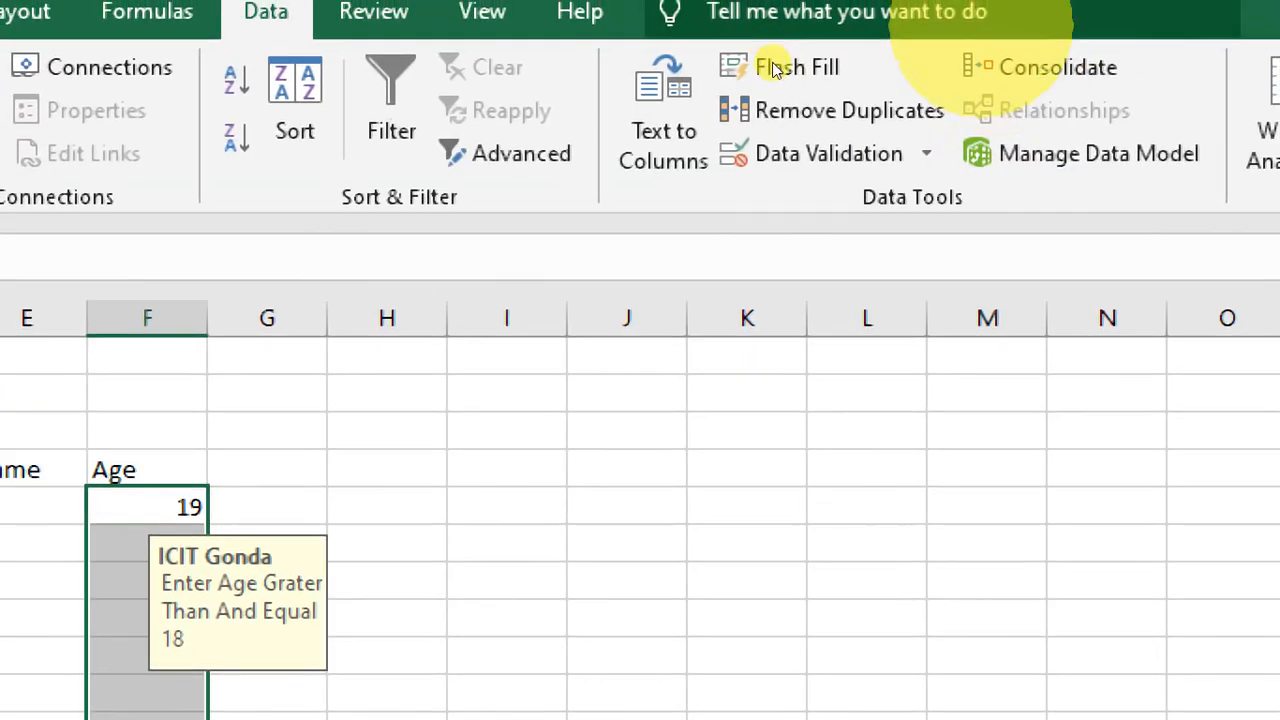
left_click(758, 152)
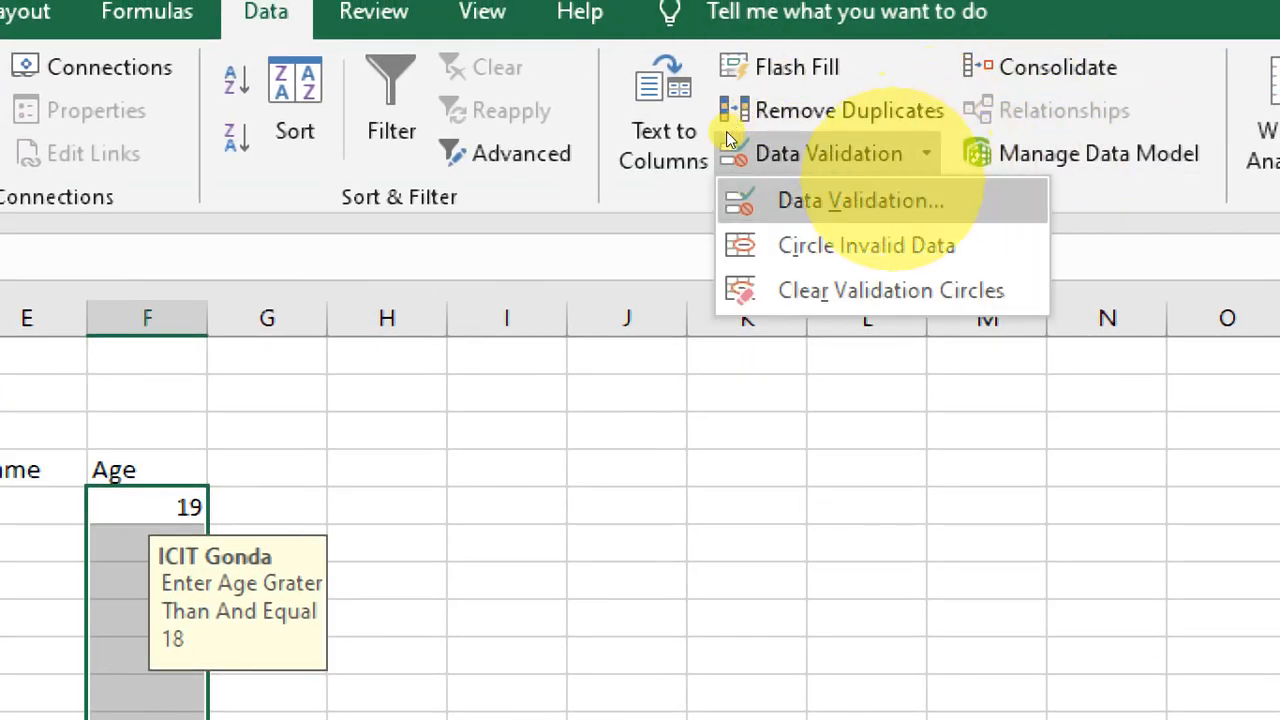
left_click(790, 200)
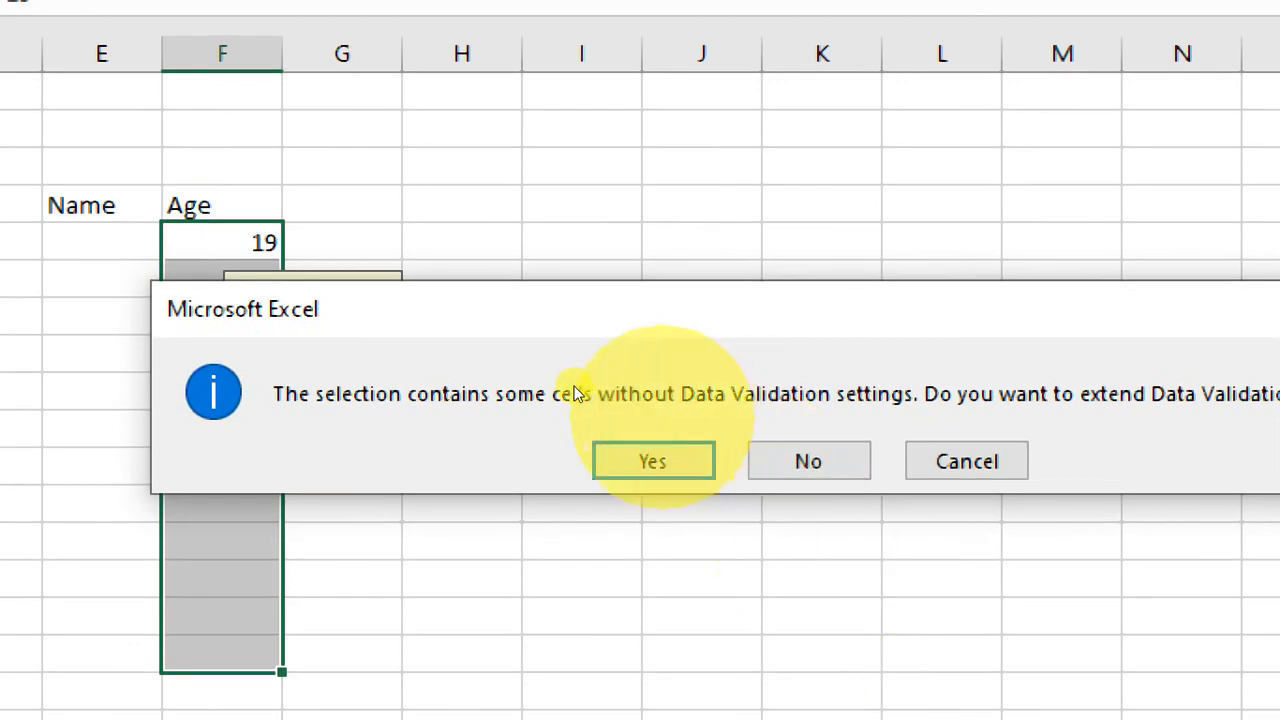
left_click(653, 462)
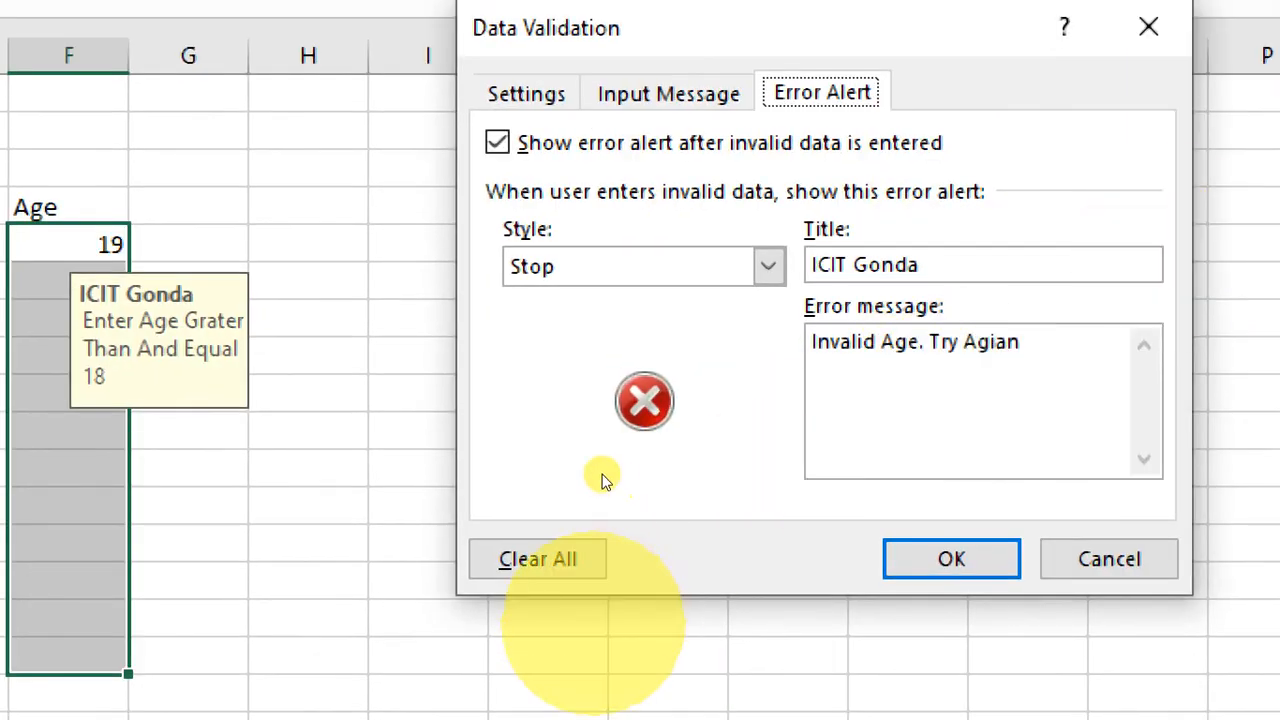
left_click(716, 433)
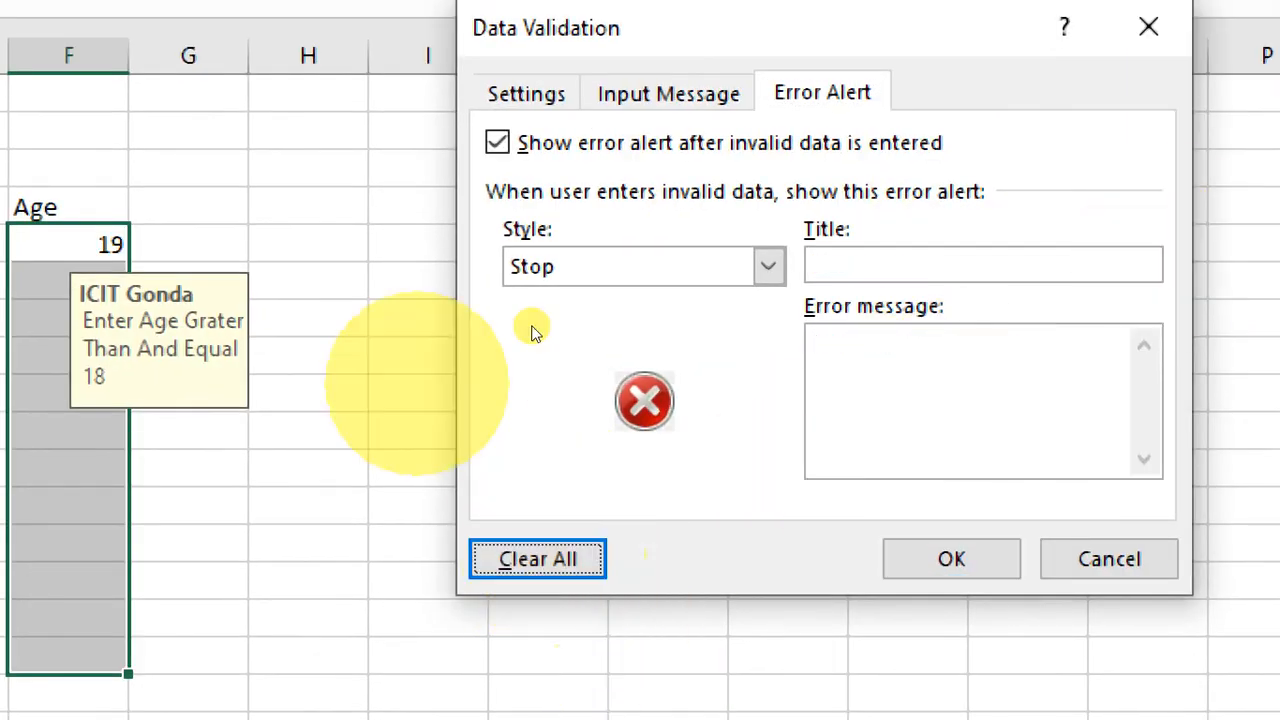
left_click(960, 560)
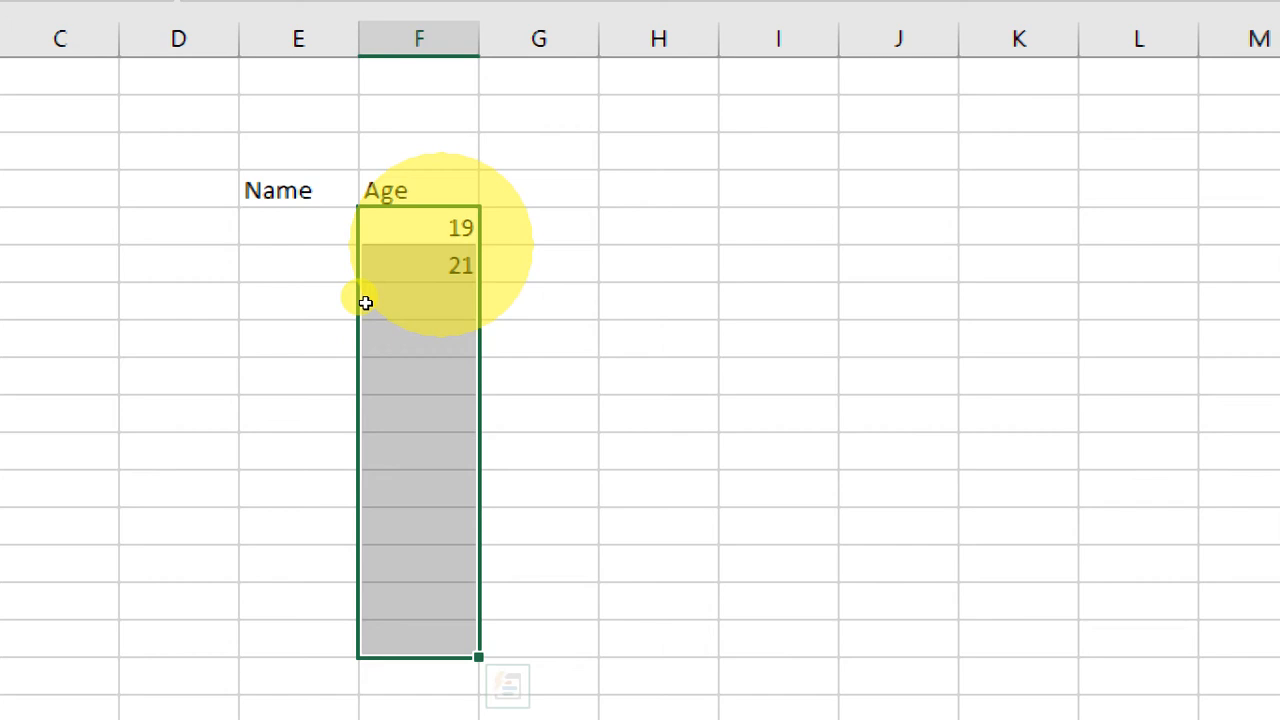
Step: Delete the ages from F5 and F6 and add the heading City in G4
left_click(452, 230)
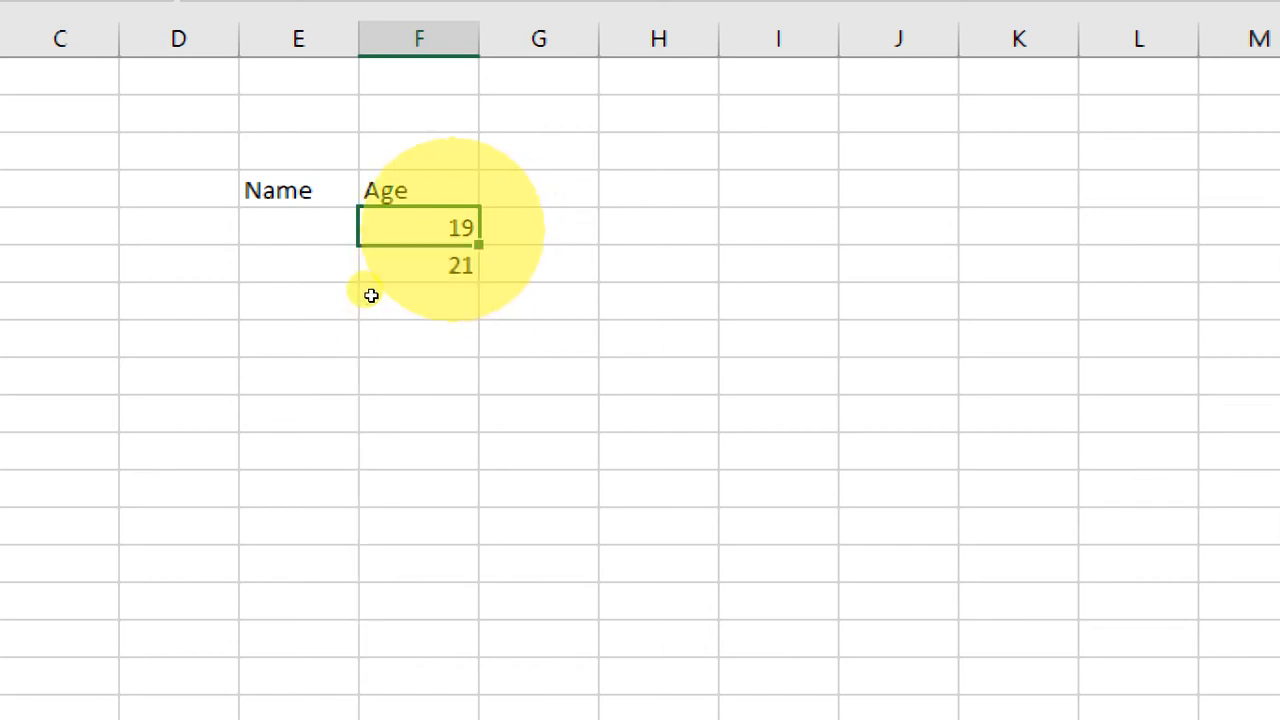
key("ctrl+z")
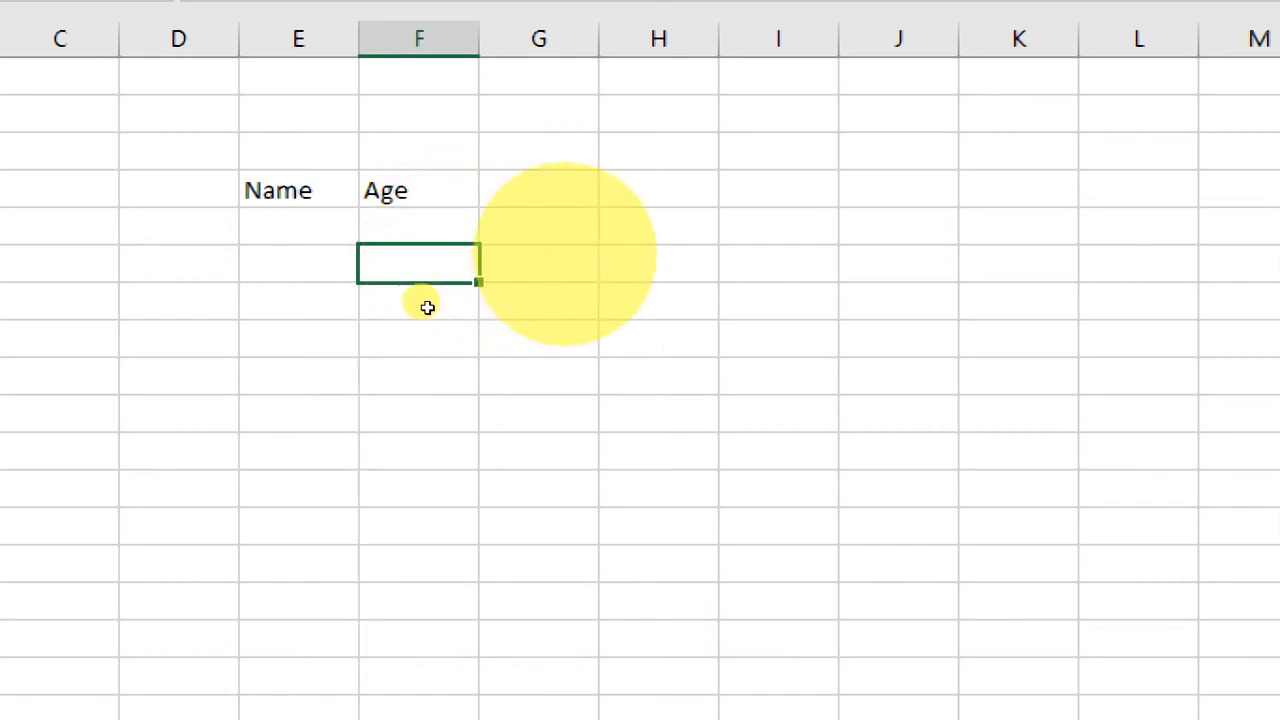
left_click(535, 184)
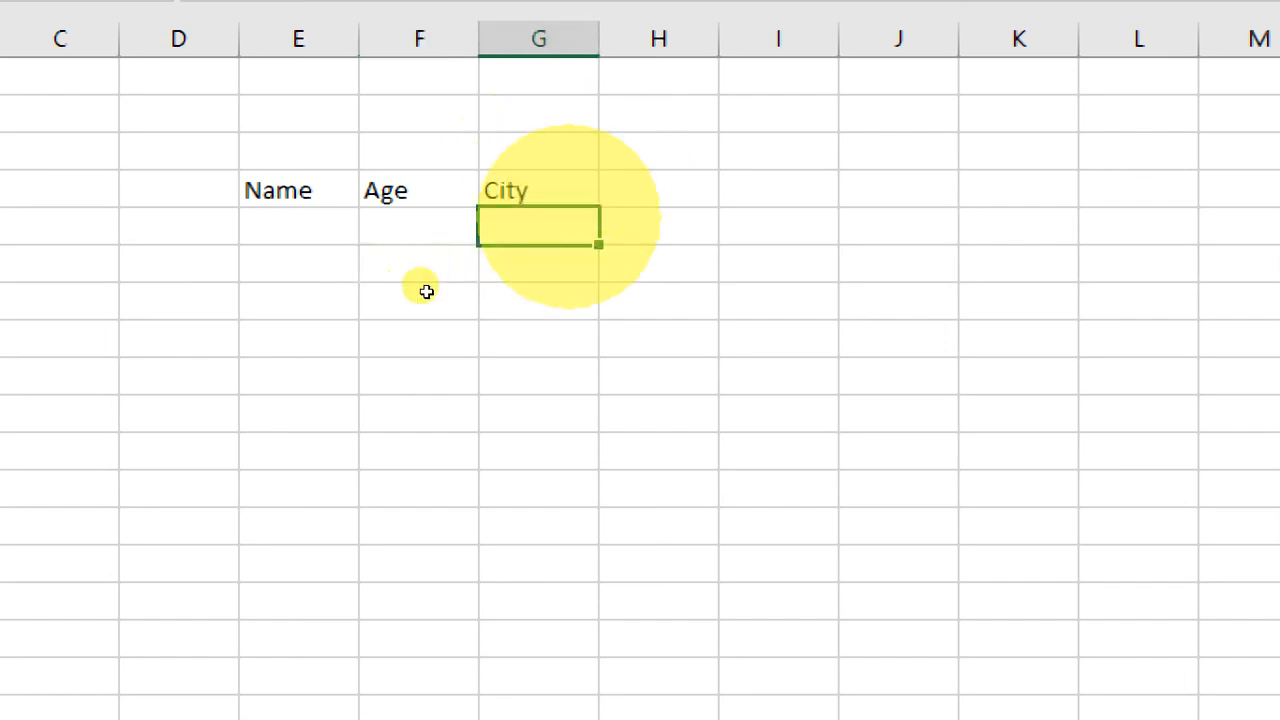
Step: Apply a list validation to City cells G5:G13 with the source Gonda, Lucknow, Delhi
left_click_drag(538, 225, 530, 512)
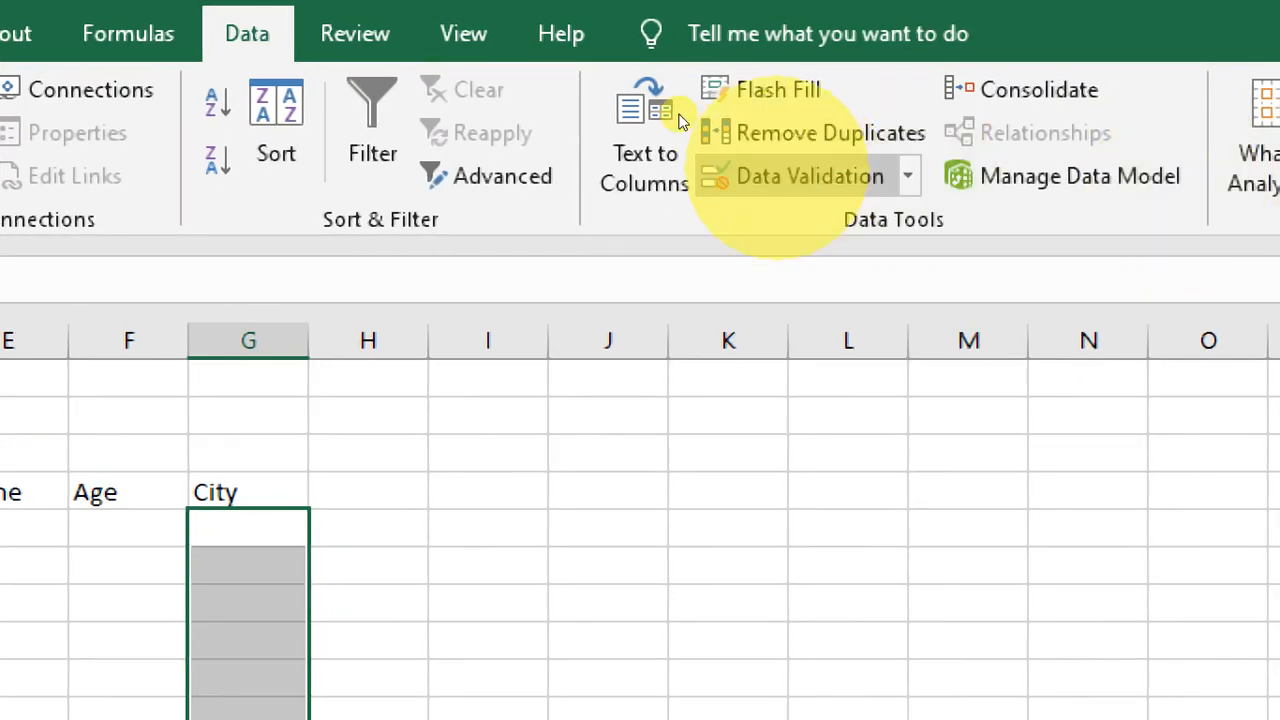
left_click(790, 176)
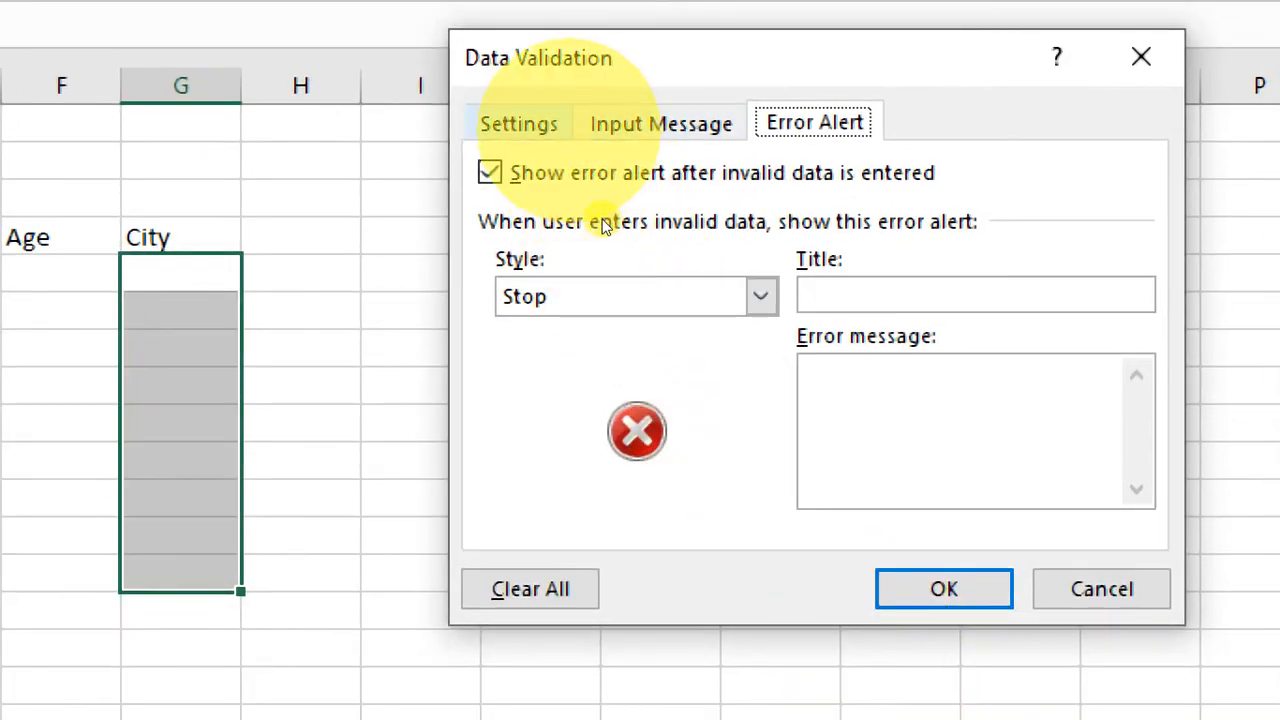
left_click(519, 123)
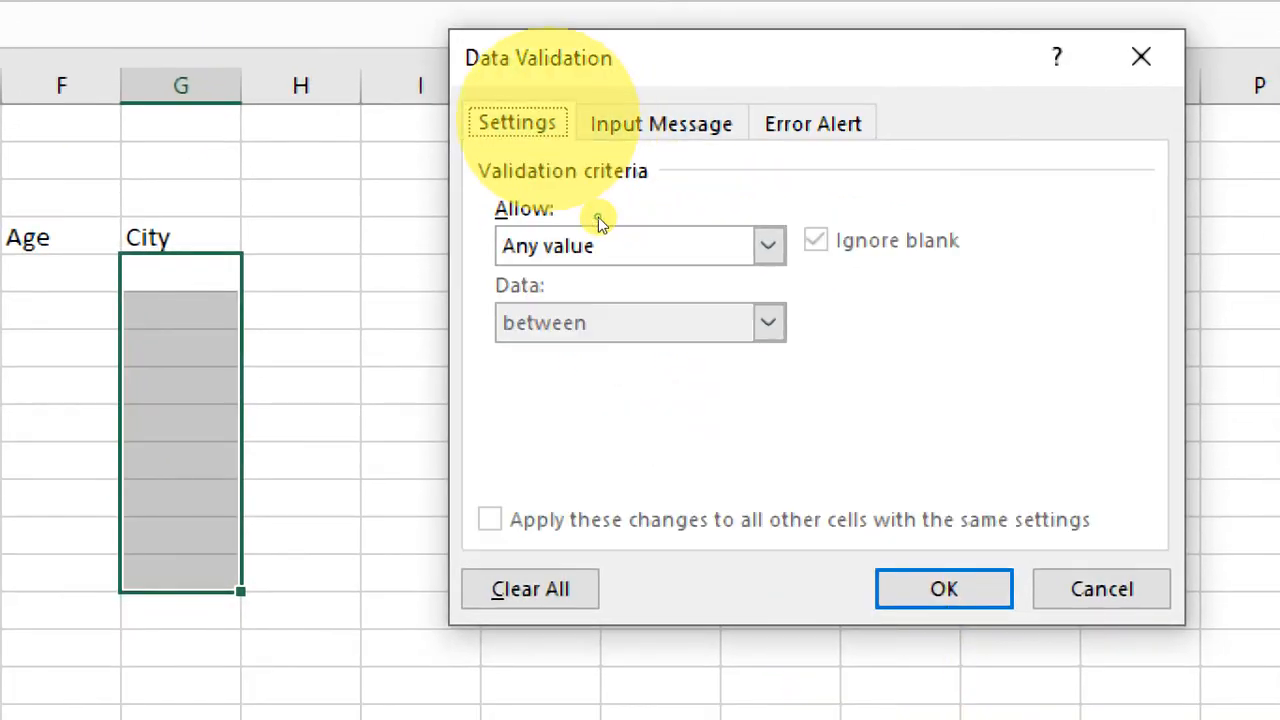
left_click(602, 246)
left_click(611, 352)
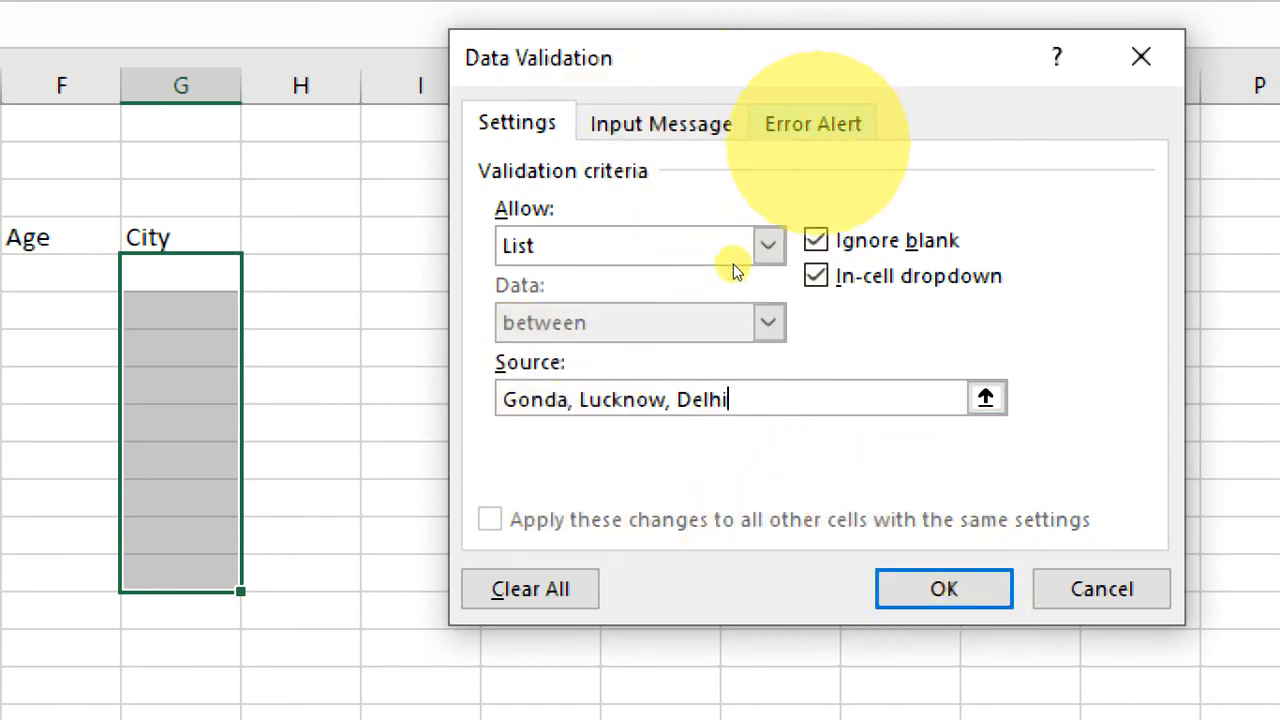
left_click(914, 590)
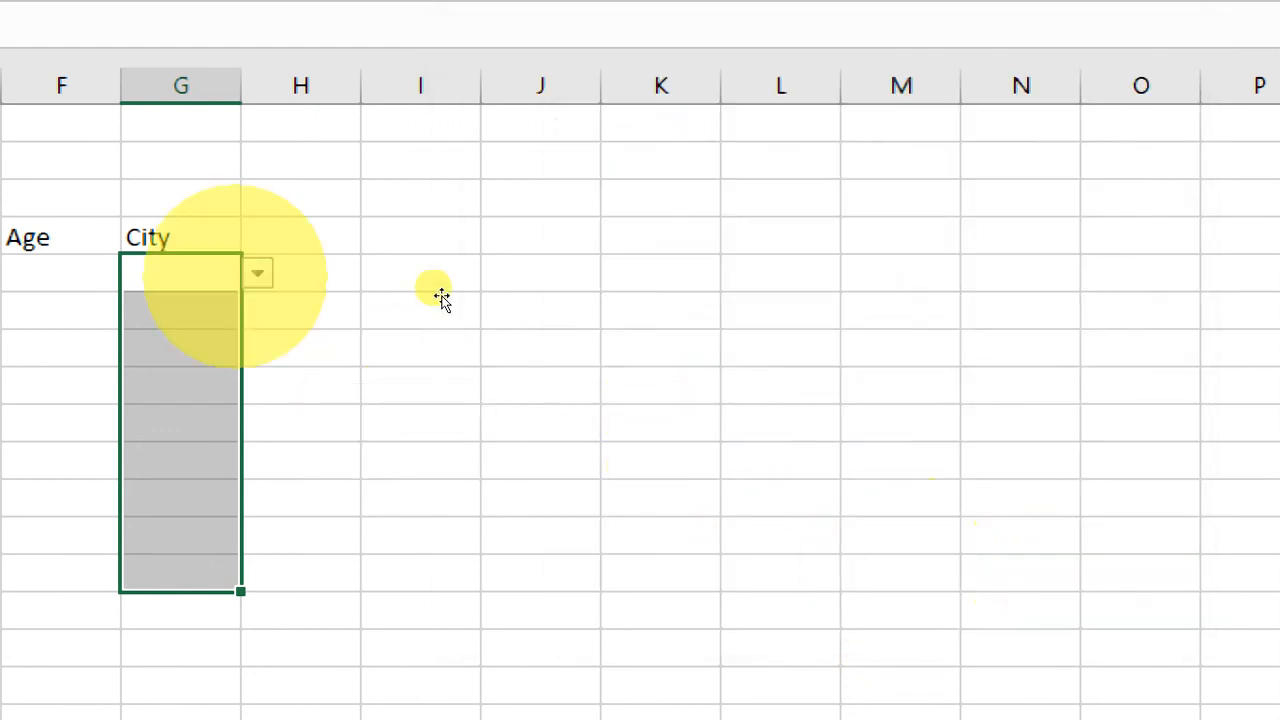
Step: Fill G5:G7 from the in-cell dropdown with Gonda, Lucknow and Delhi
left_click(206, 276)
key("alt+Down")
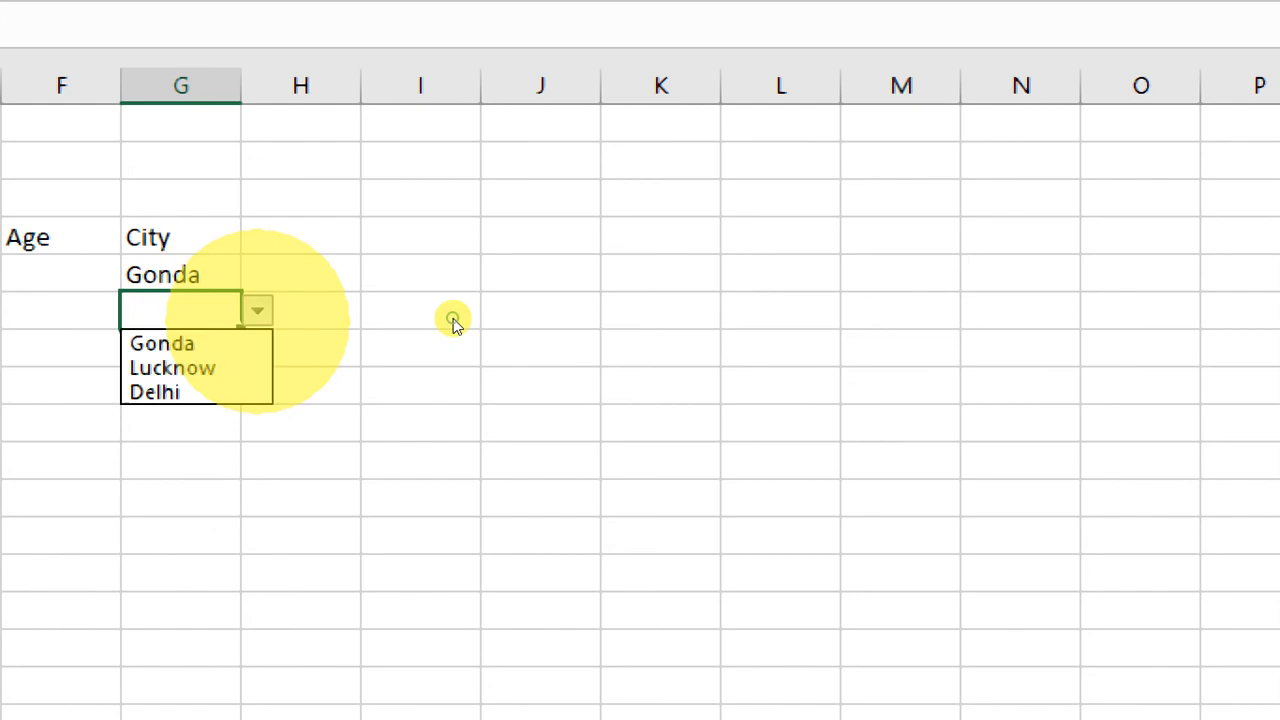
key("Down")
key("Down")
key("Return")
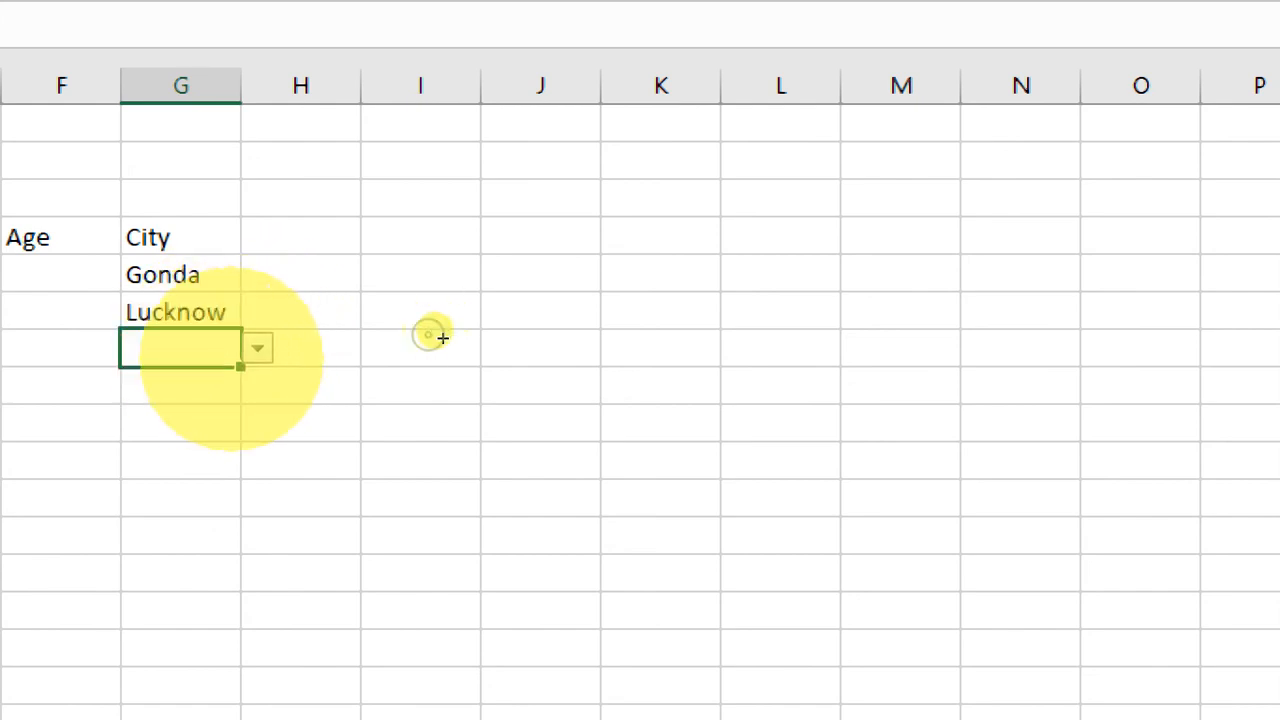
key("Down")
key("Down")
key("Return")
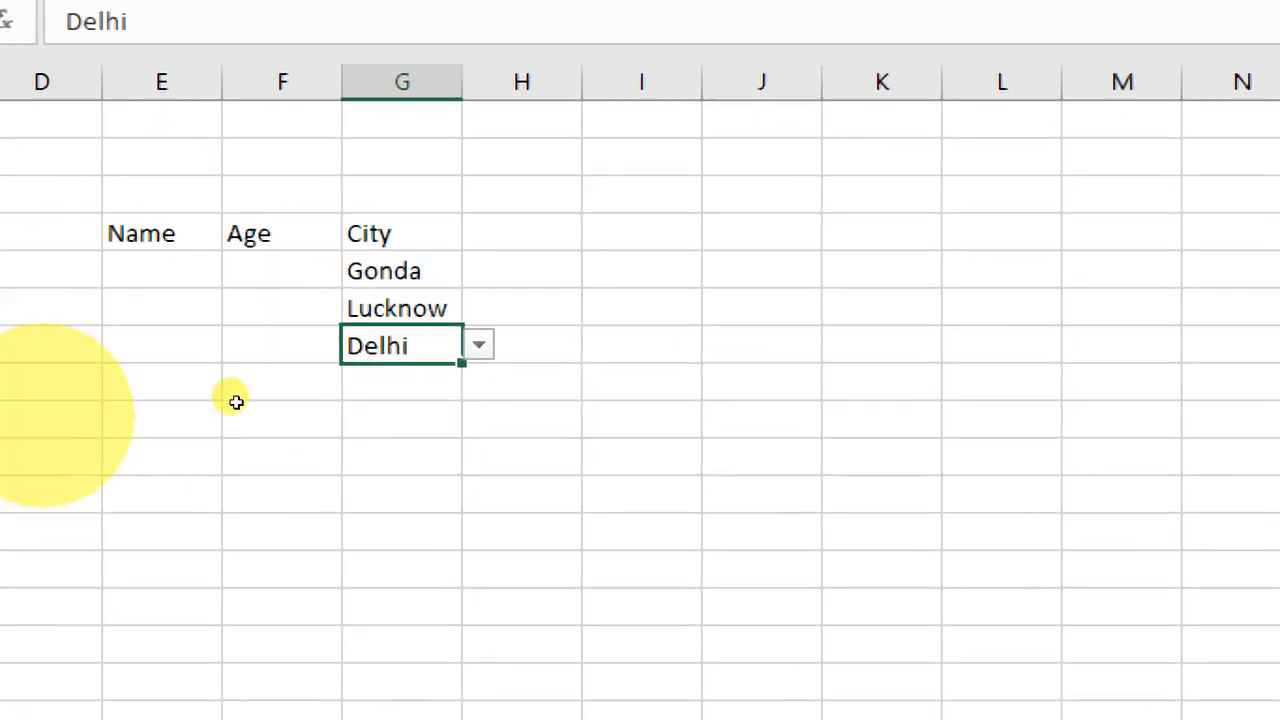
Step: Clear all validation settings from the City cells G5:G15
left_click_drag(400, 271, 424, 632)
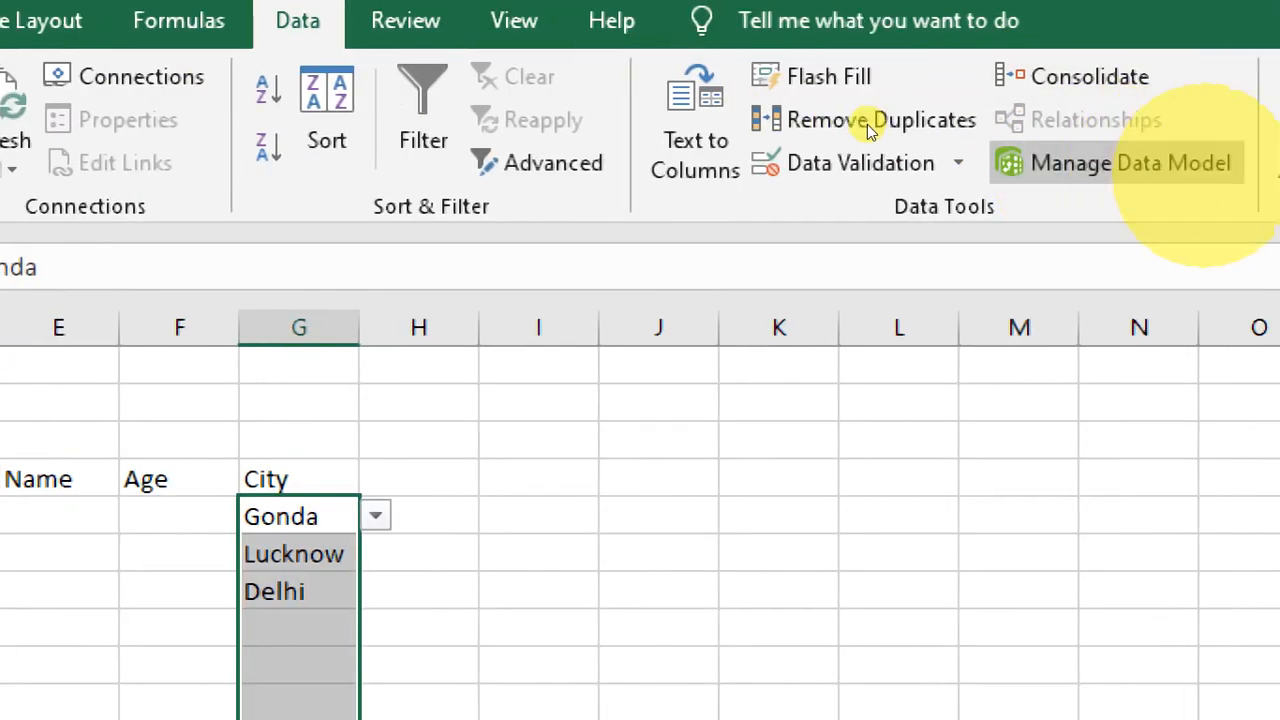
left_click(880, 165)
left_click(640, 498)
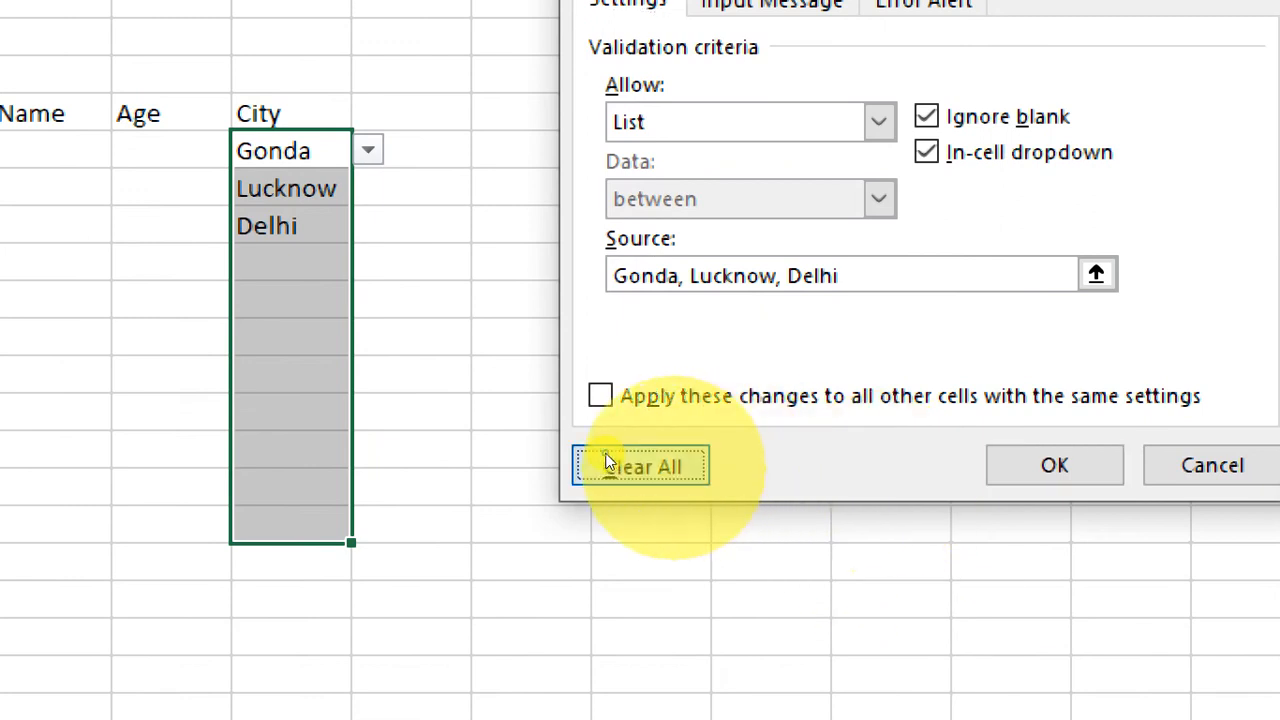
left_click(606, 462)
left_click(1054, 465)
Step: Delete the cities from G5:G7 and enter the trial text dfsdf in F5
left_click_drag(277, 152, 279, 218)
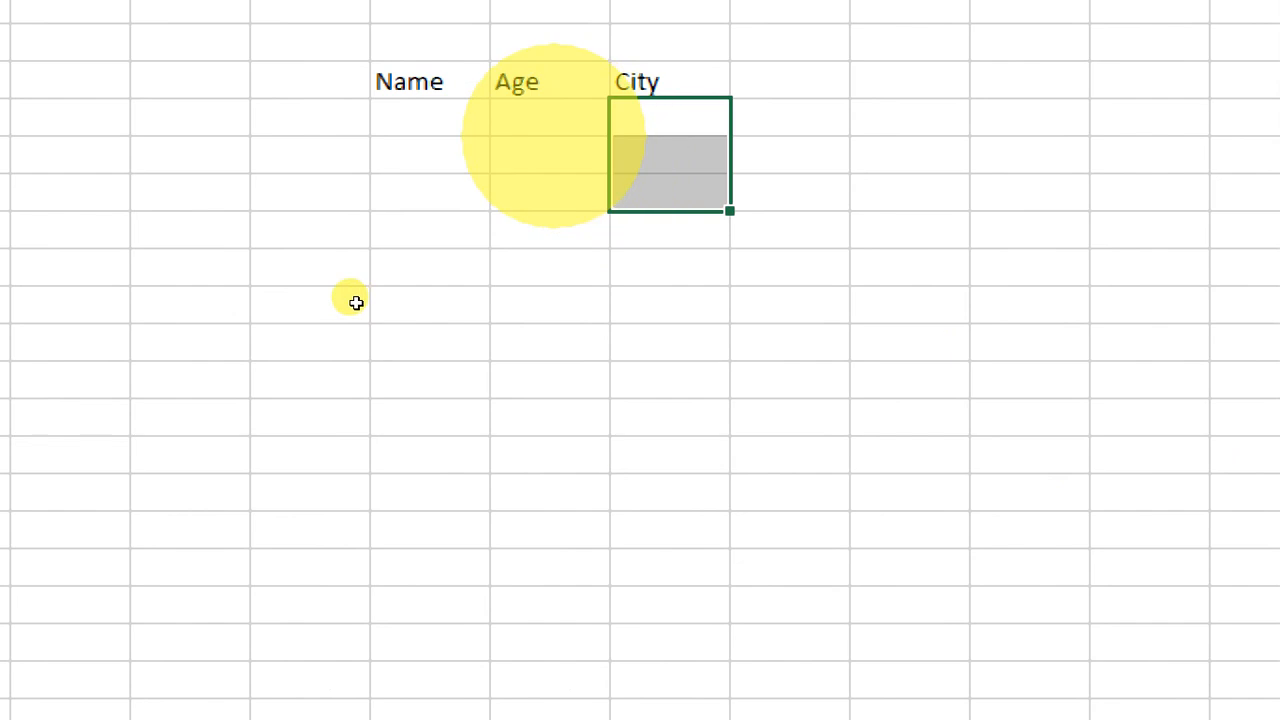
left_click(625, 338)
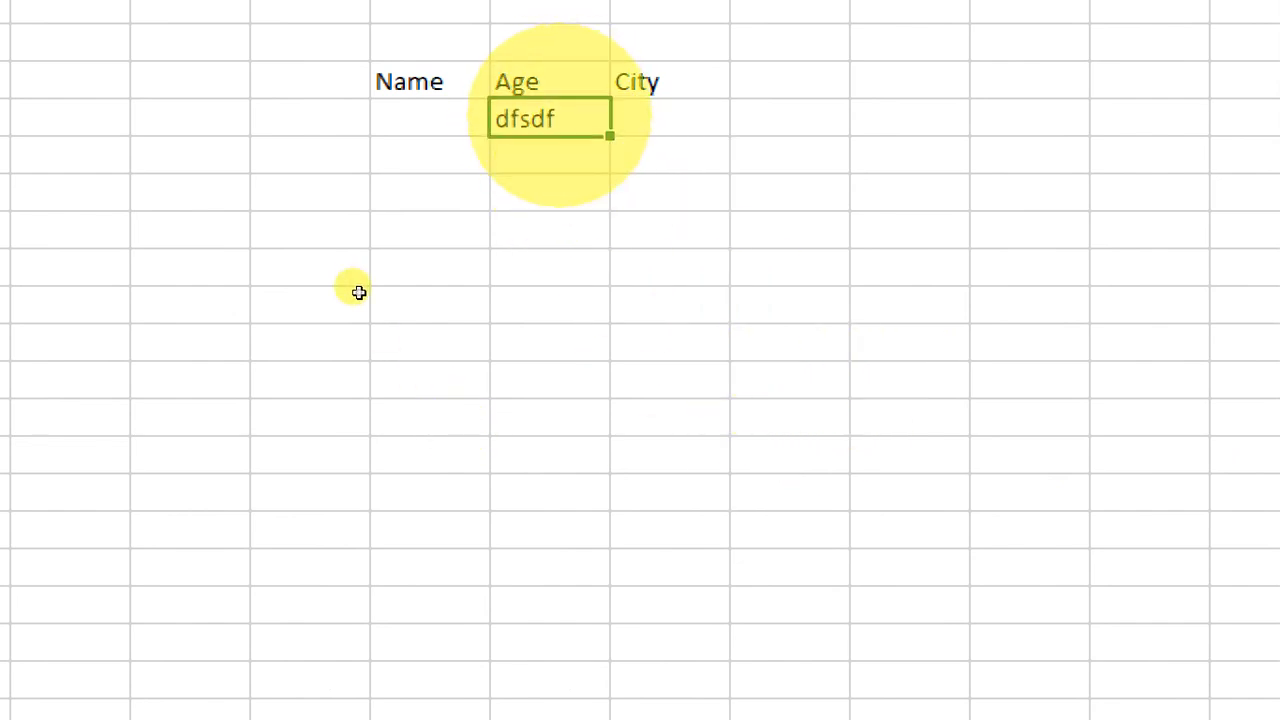
Step: Empty the Age cells F5:F17 and apply a custom validation to them with the formula =ISNUMBER(F5)
left_click_drag(560, 115, 580, 557)
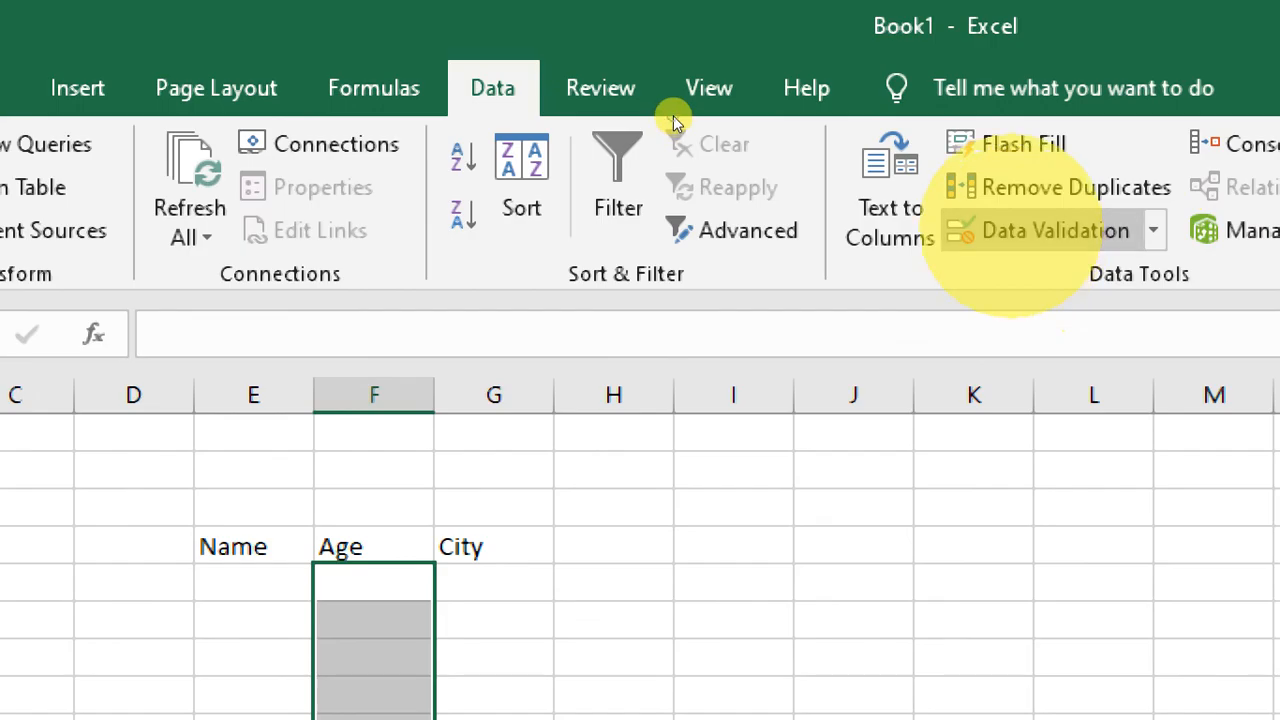
left_click(1035, 230)
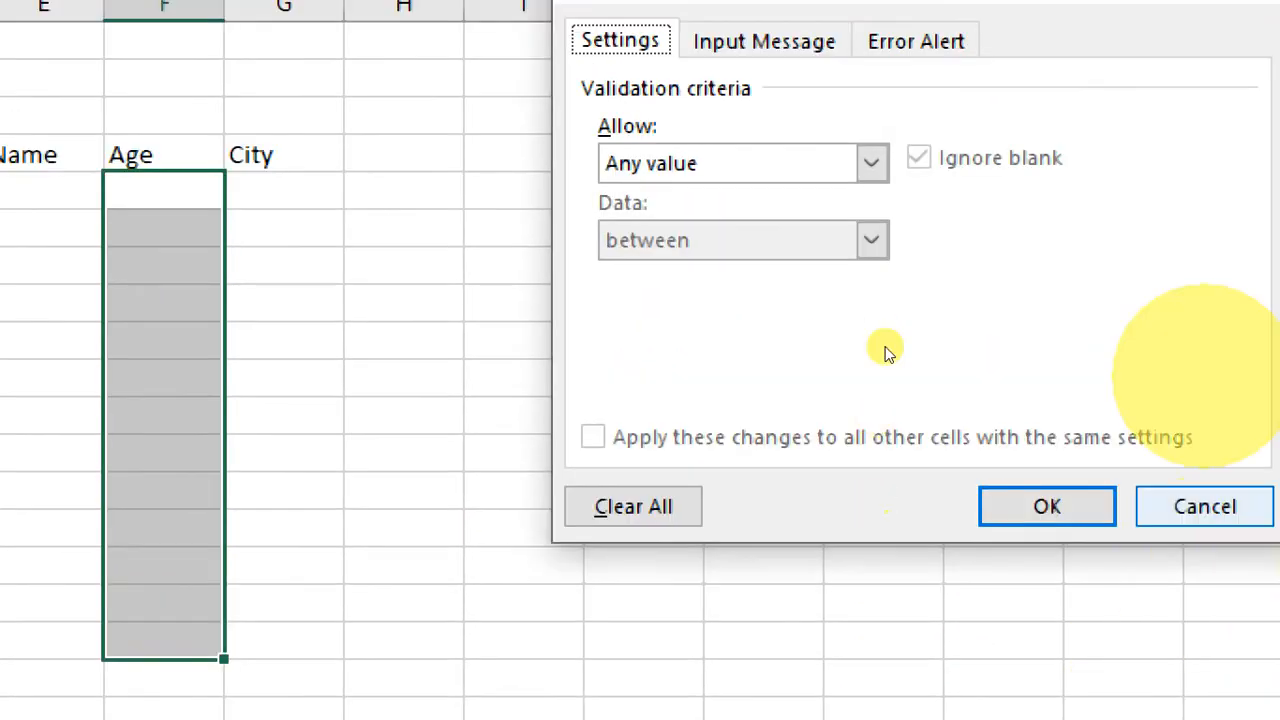
left_click(700, 360)
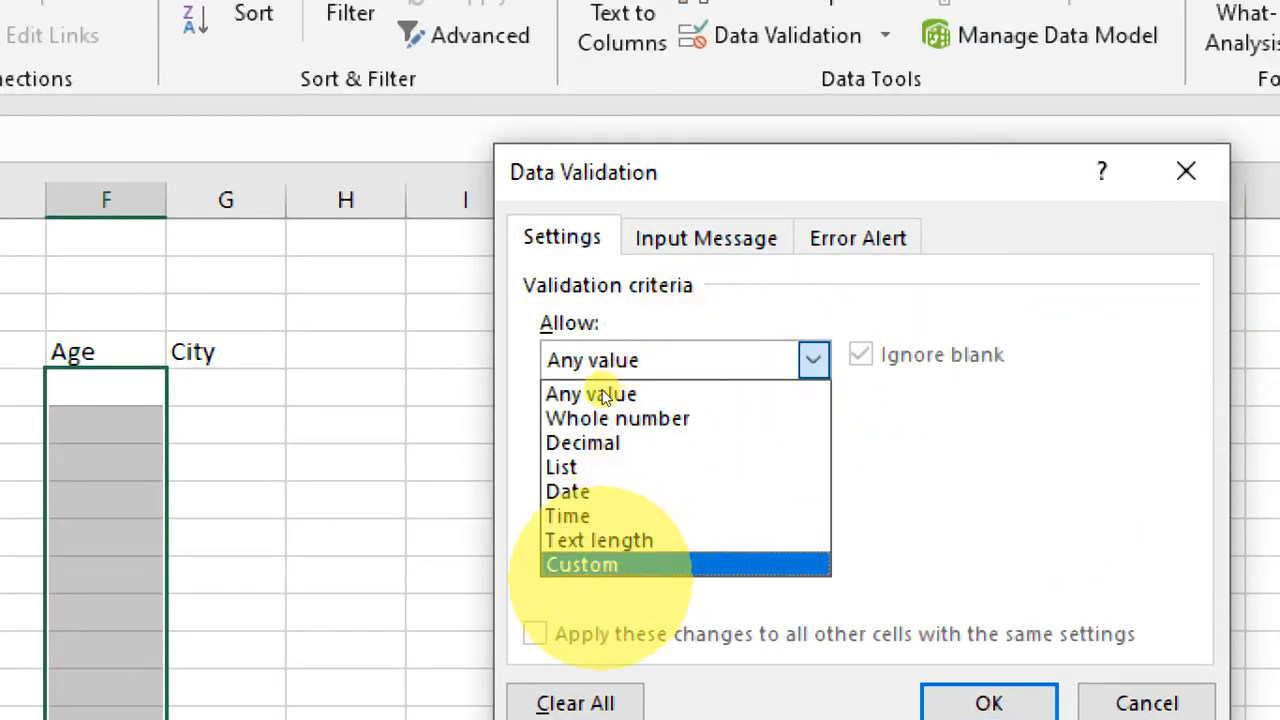
left_click(600, 564)
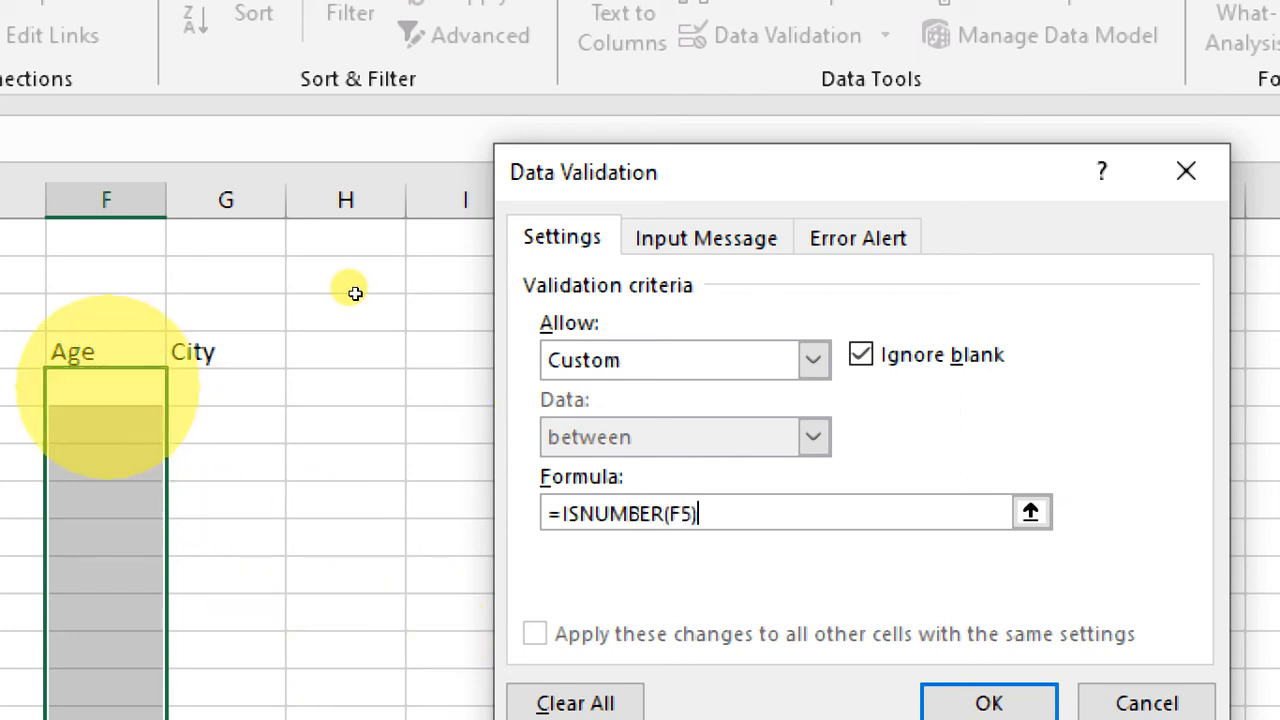
left_click(650, 232)
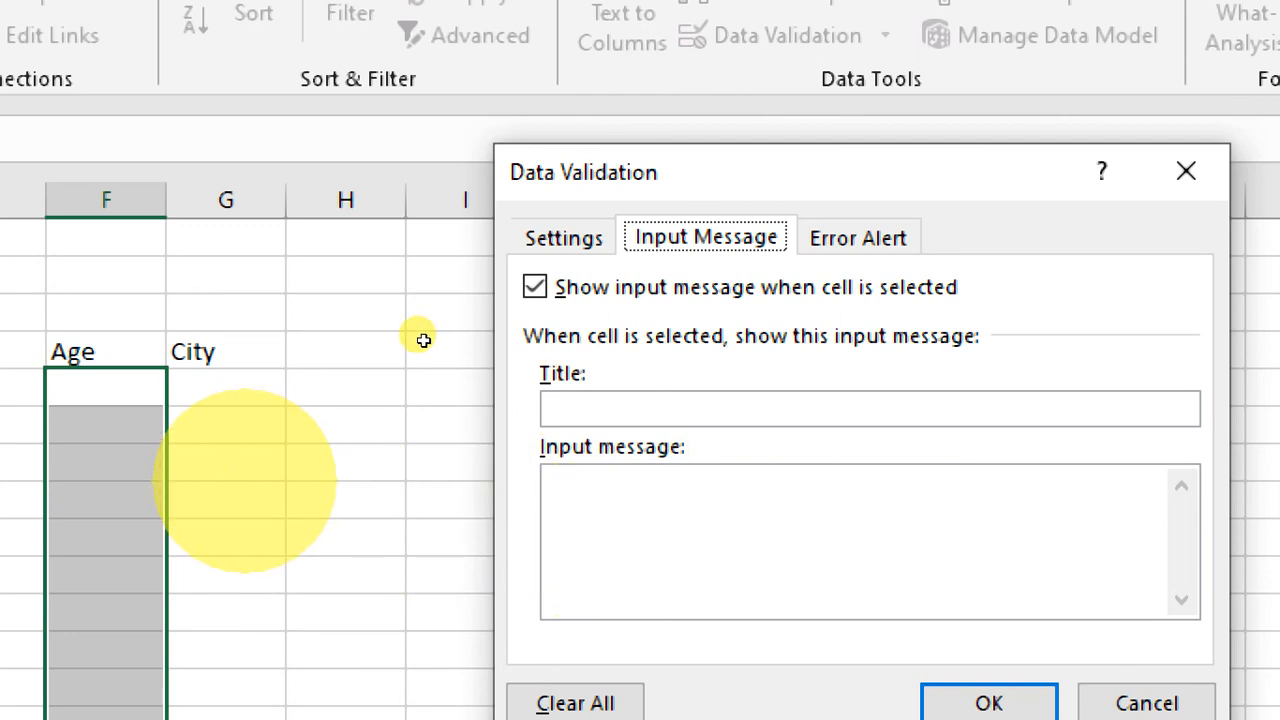
left_click(850, 237)
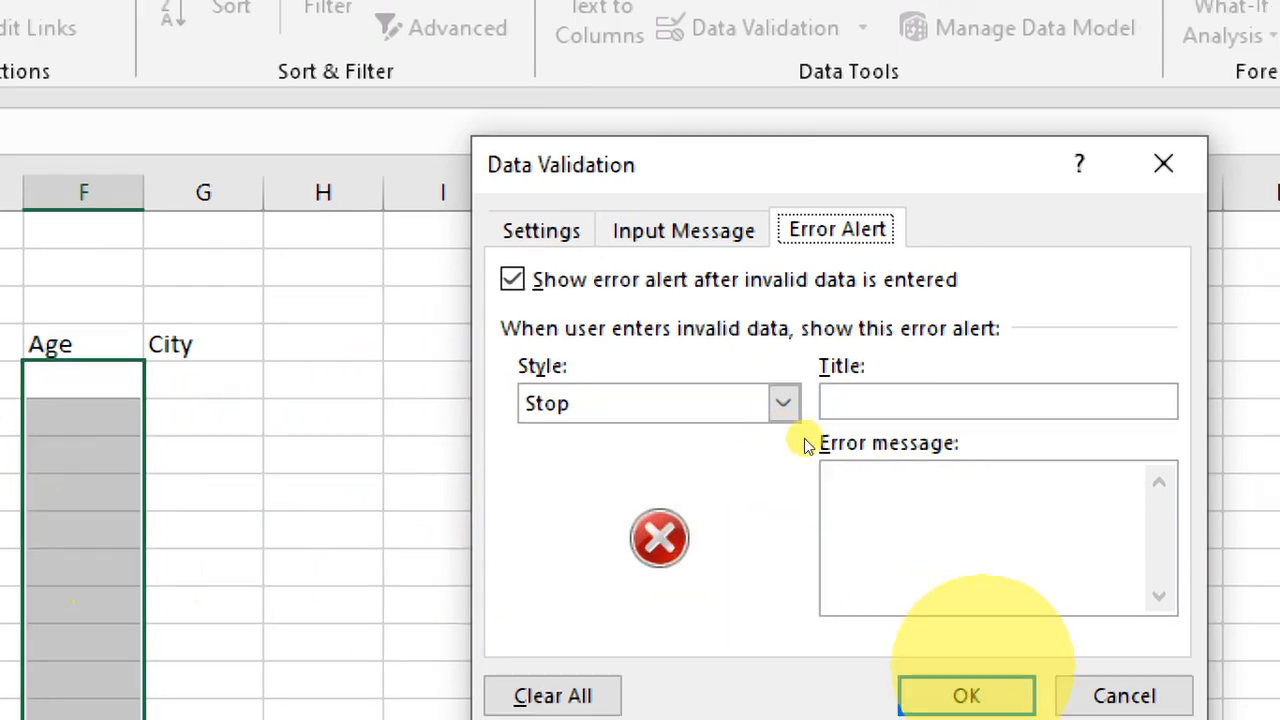
left_click(988, 703)
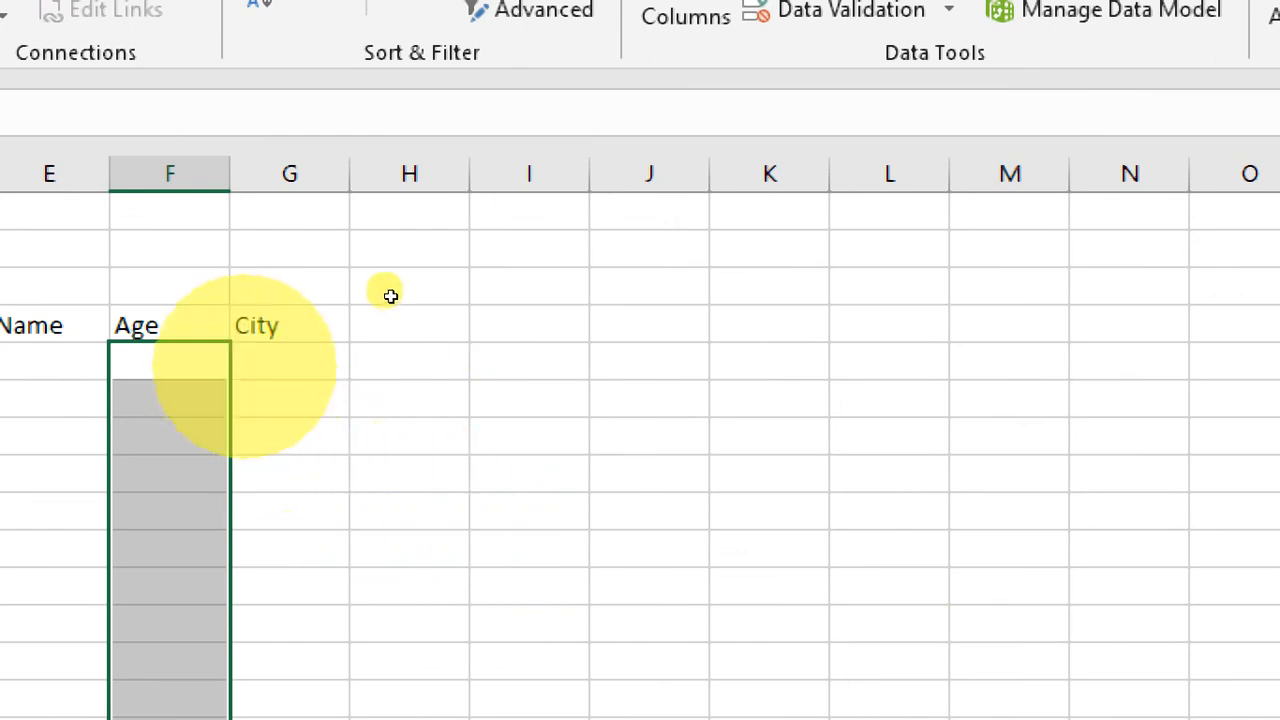
Step: Test the number-only rule by entering 11 in F5, trying w in F6, and entering 12 there instead
left_click(216, 367)
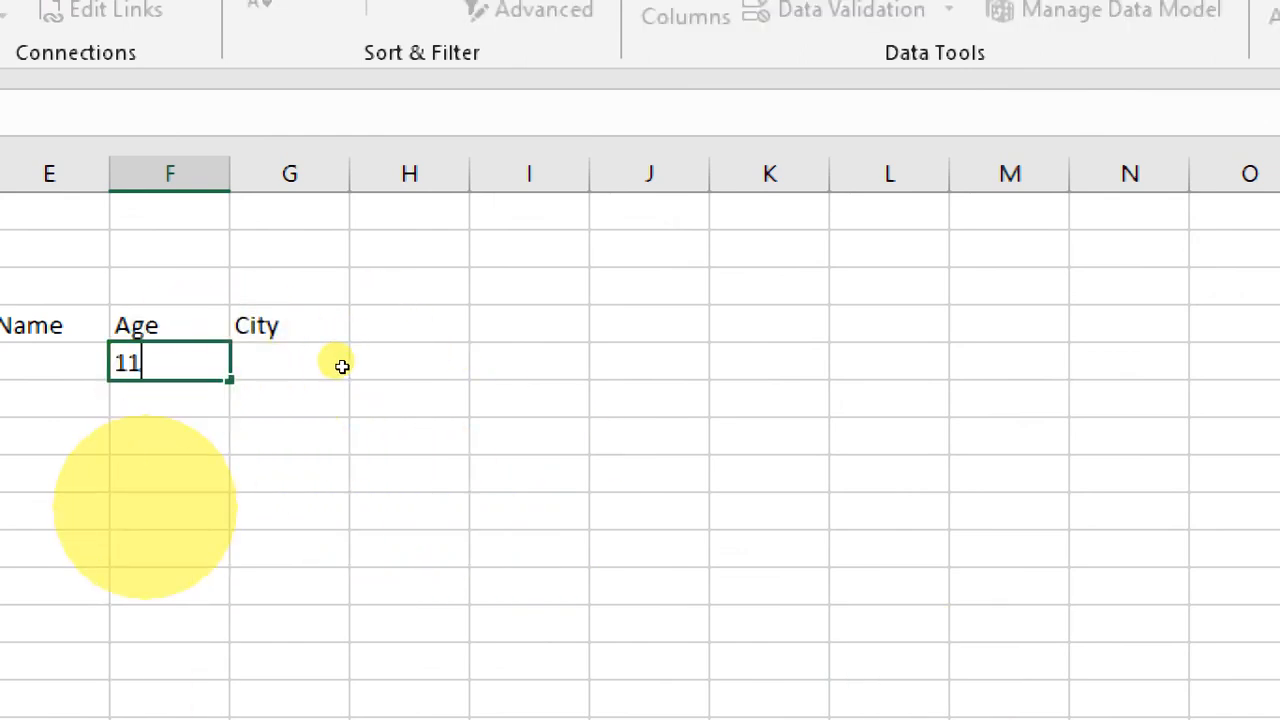
key("Return")
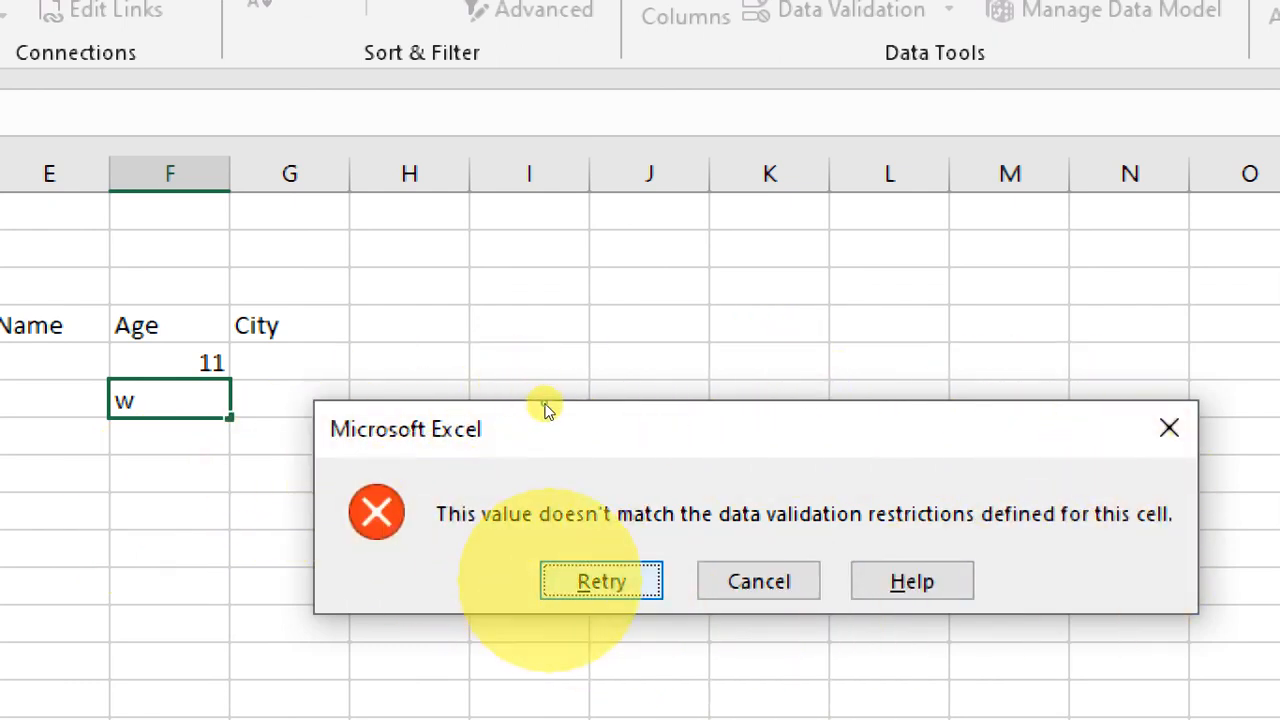
key("Return")
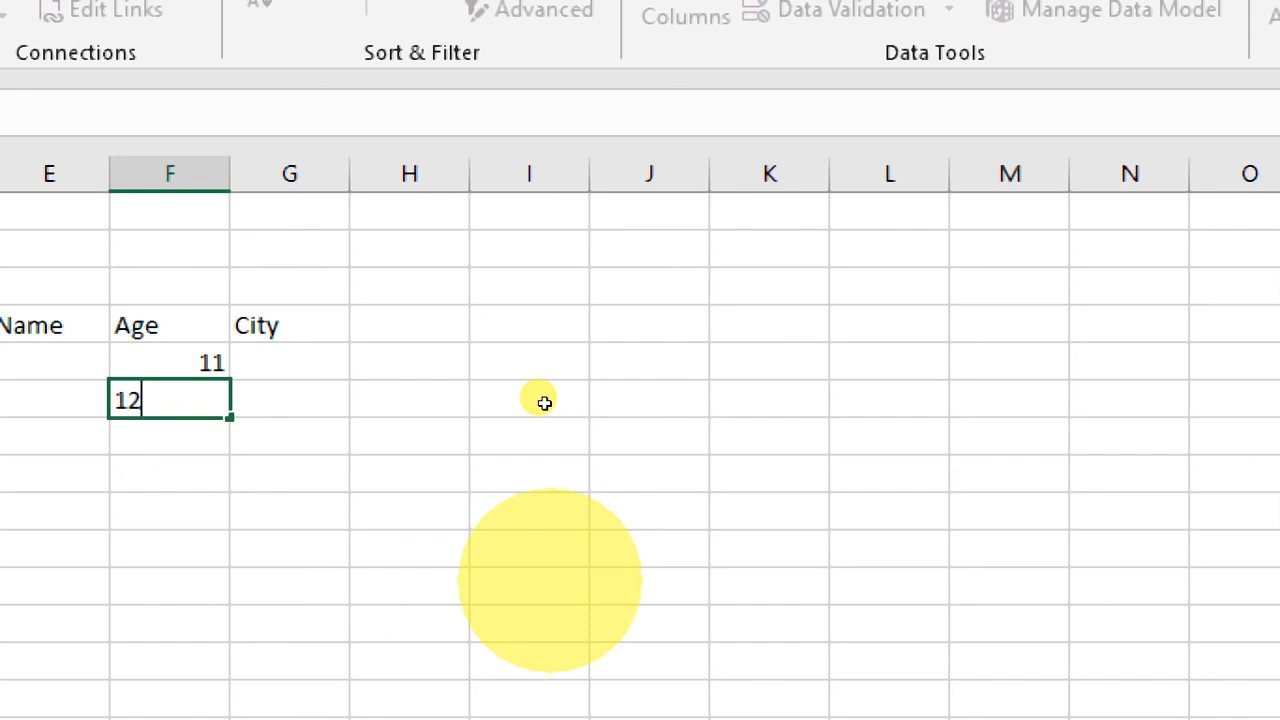
type("12")
key("Return")
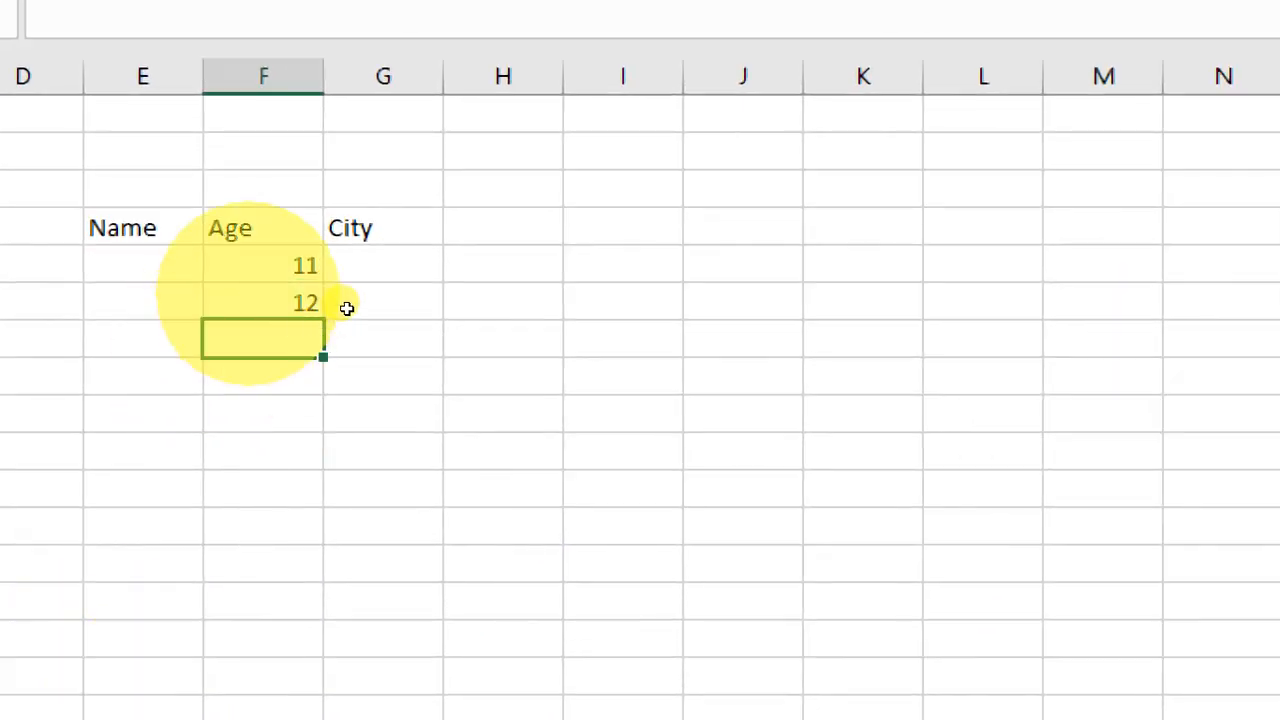
Step: Clear all validation settings from the Age cells F5:F17
key("Up")
key("Up")
key("shift+Down")
key("shift+Down")
key("shift+Down")
key("shift+Down")
key("shift+Down")
key("shift+Down")
key("shift+Down")
key("shift+Down")
key("shift+Down")
key("shift+Down")
key("shift+Down")
key("shift+Down")
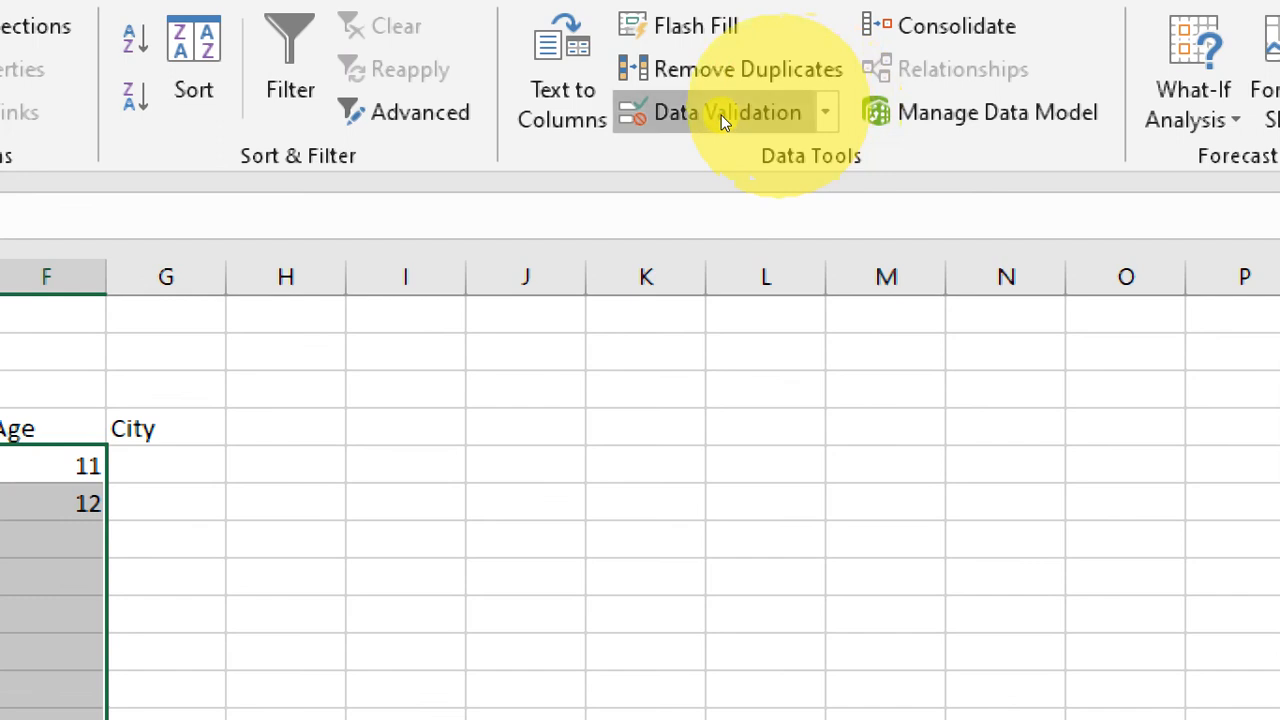
left_click(725, 114)
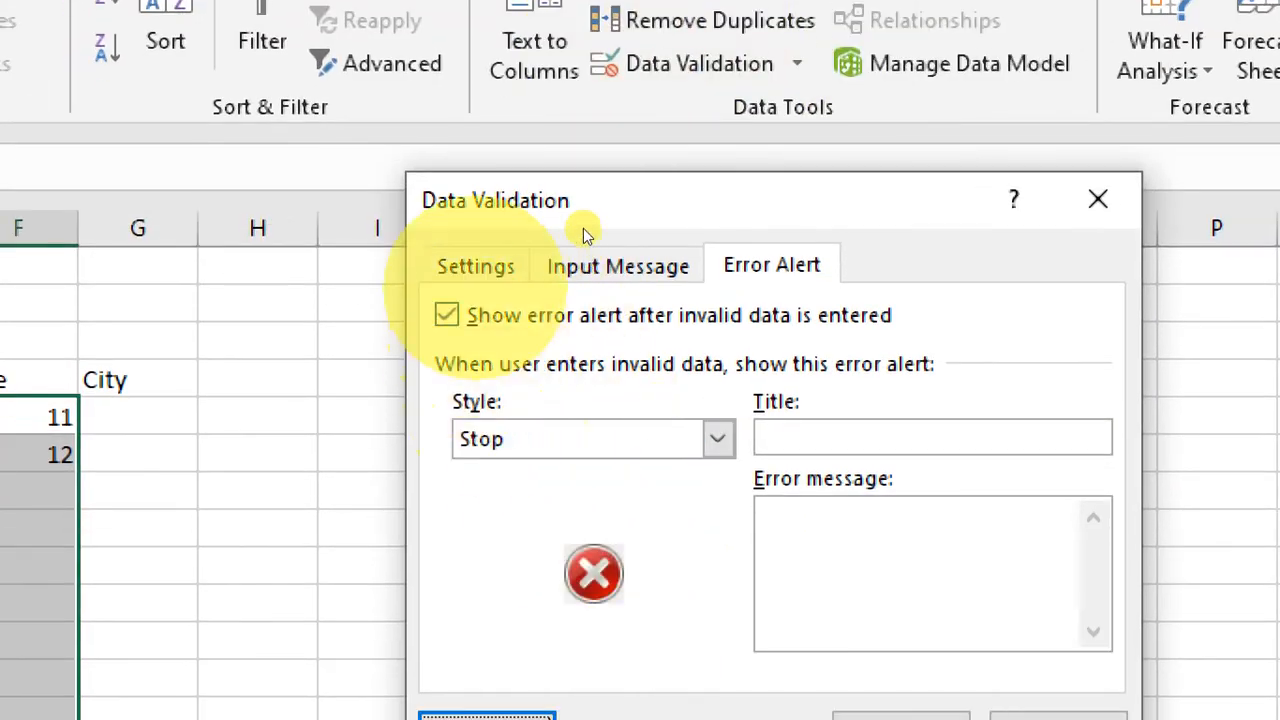
left_click(475, 265)
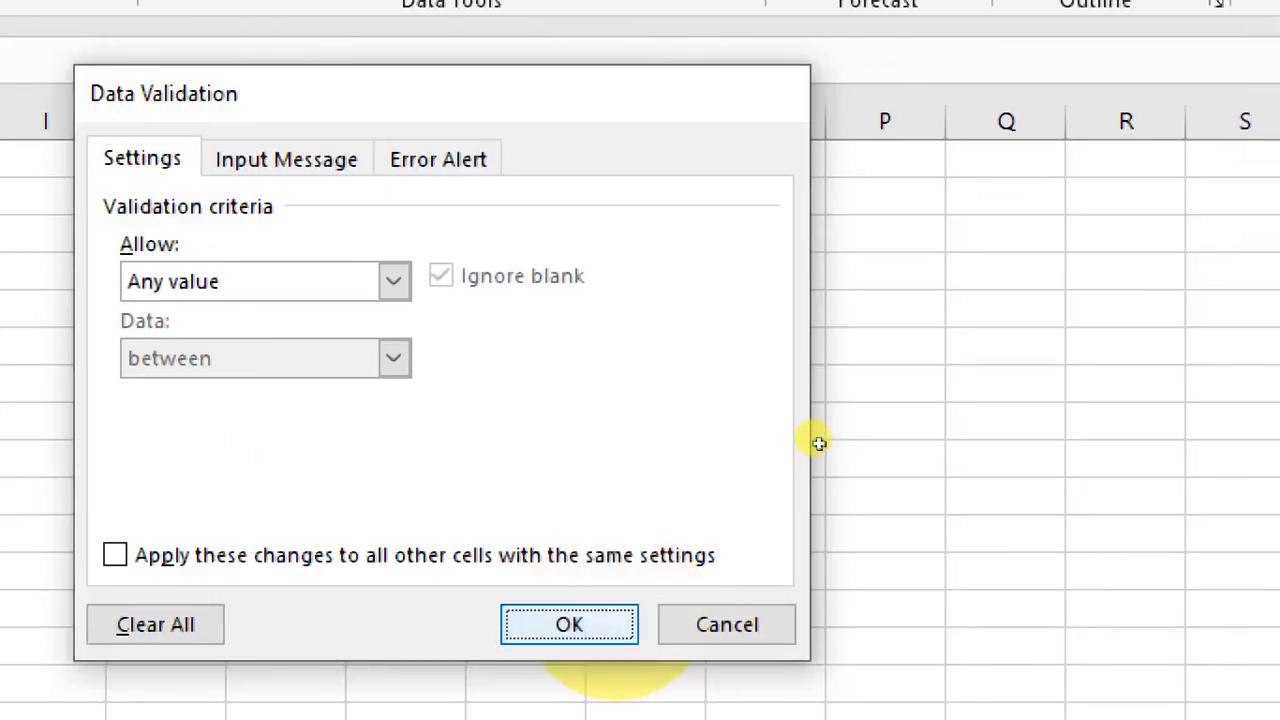
Step: Empty the Age cells F5:F17 and restrict them to whole numbers greater than or equal to 18
key("Return")
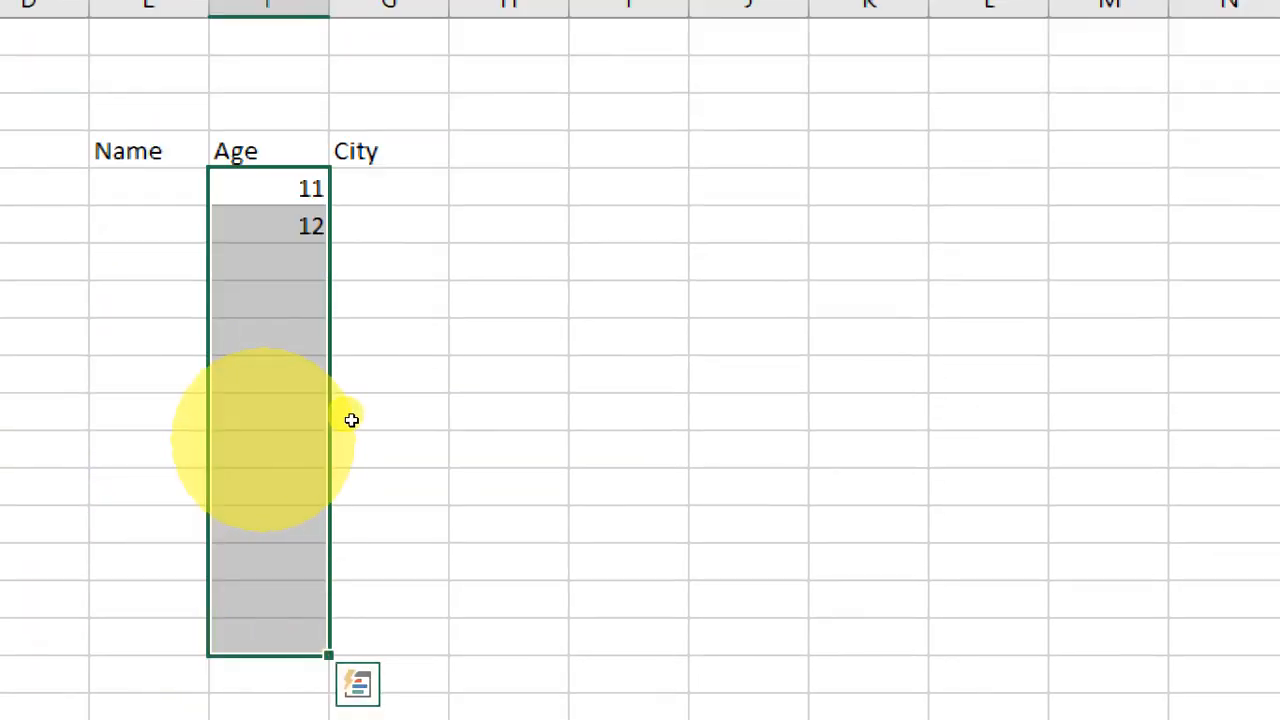
key("Delete")
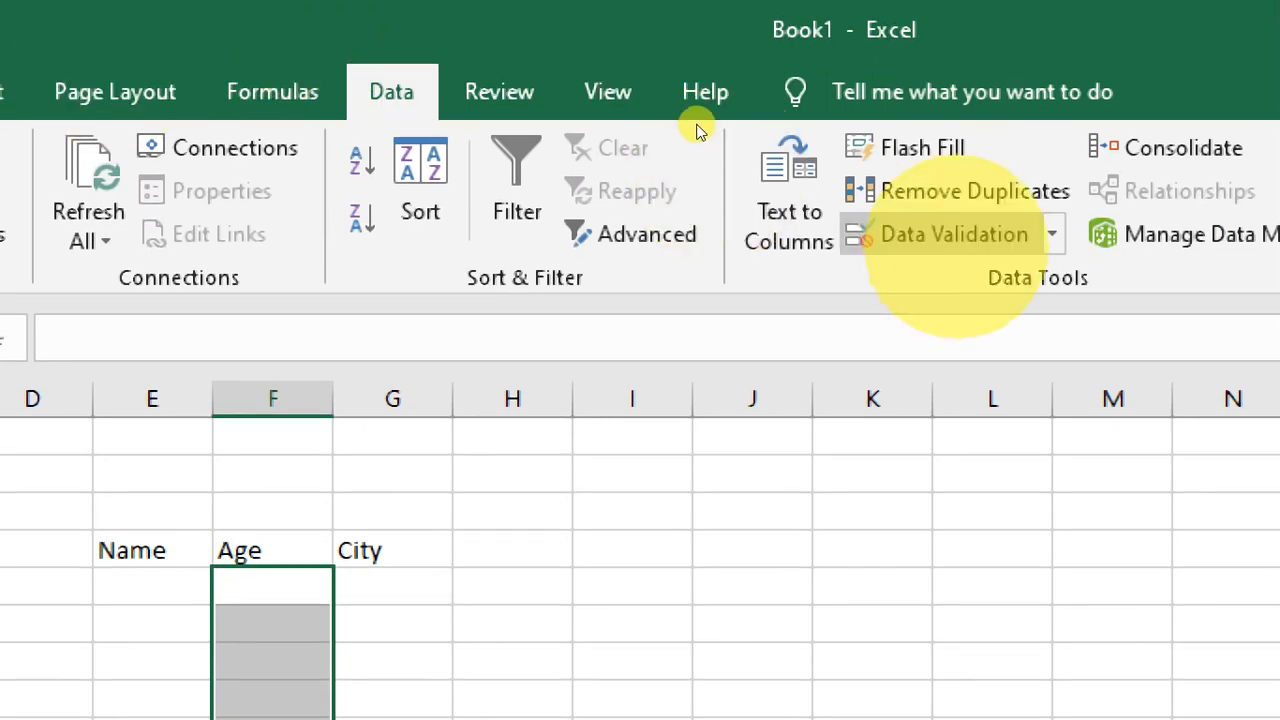
left_click(954, 234)
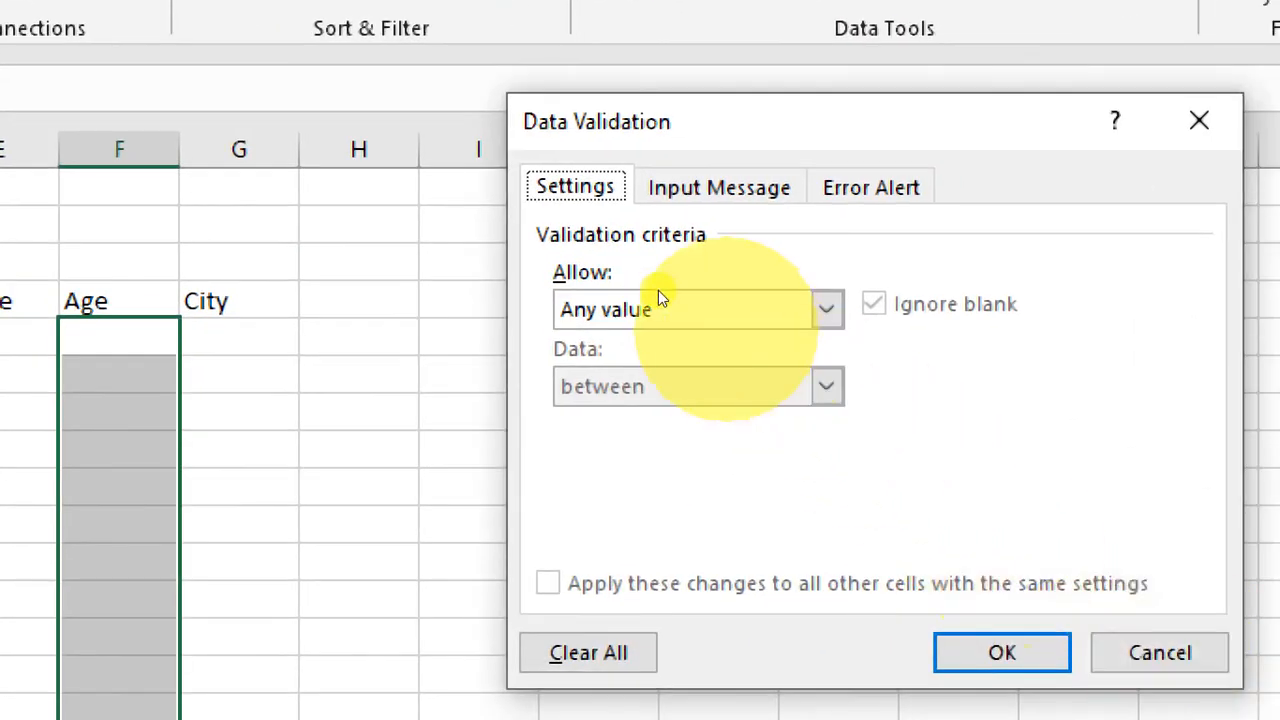
left_click(658, 300)
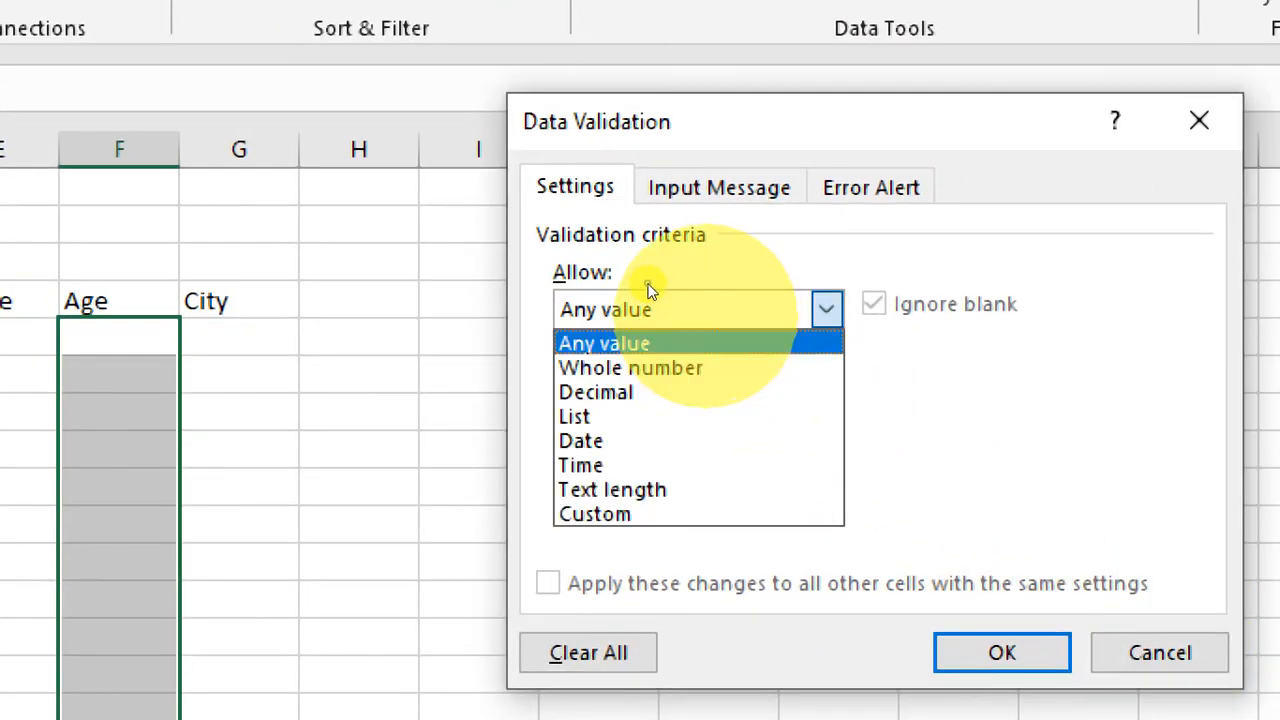
left_click(630, 368)
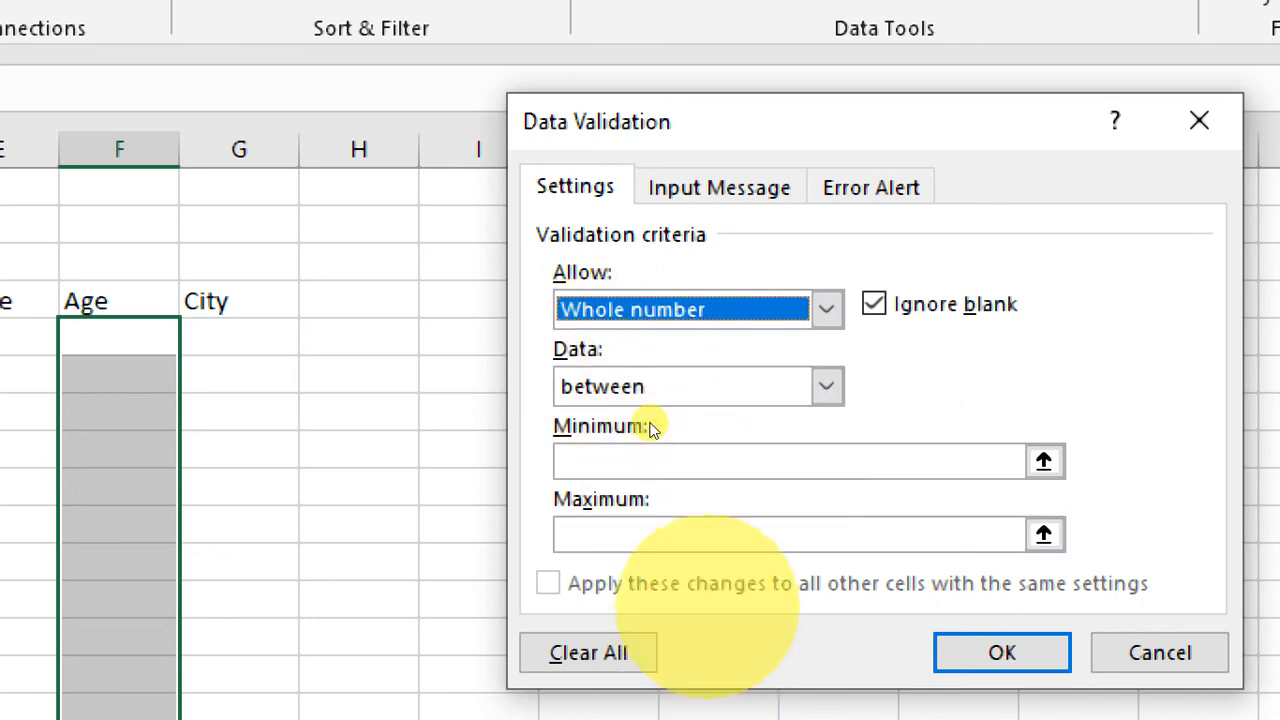
left_click(628, 386)
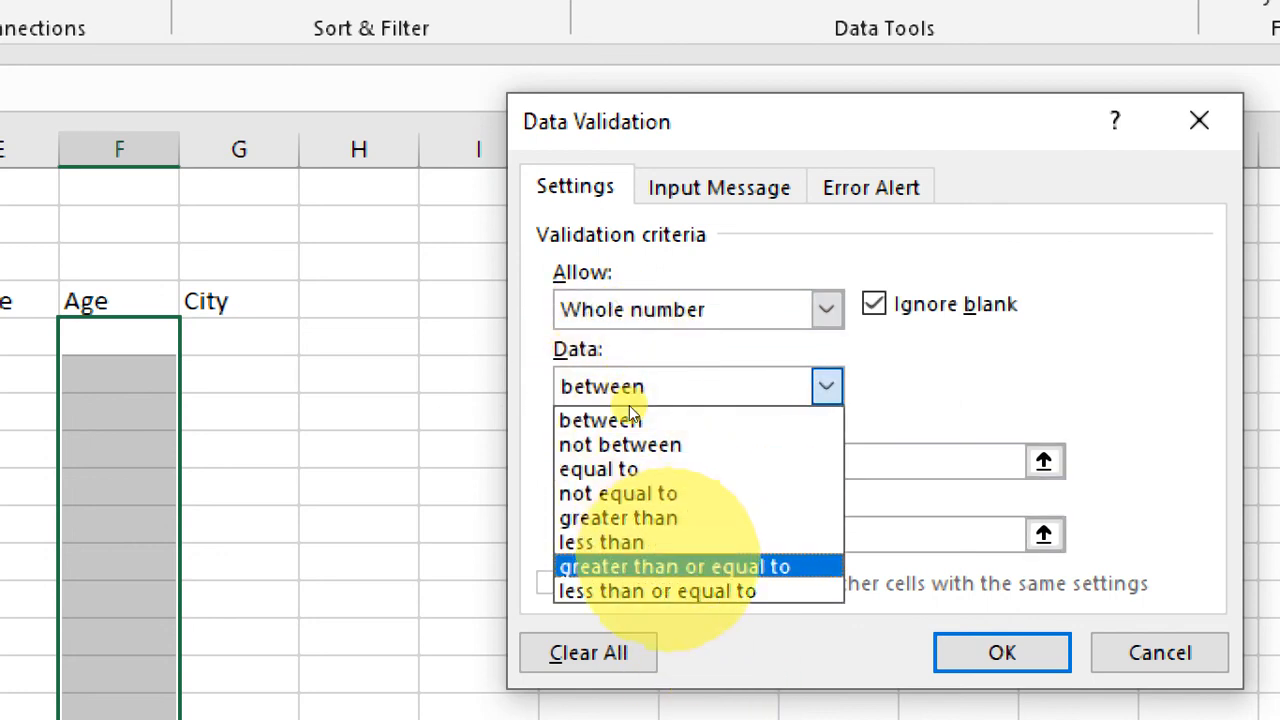
left_click(660, 566)
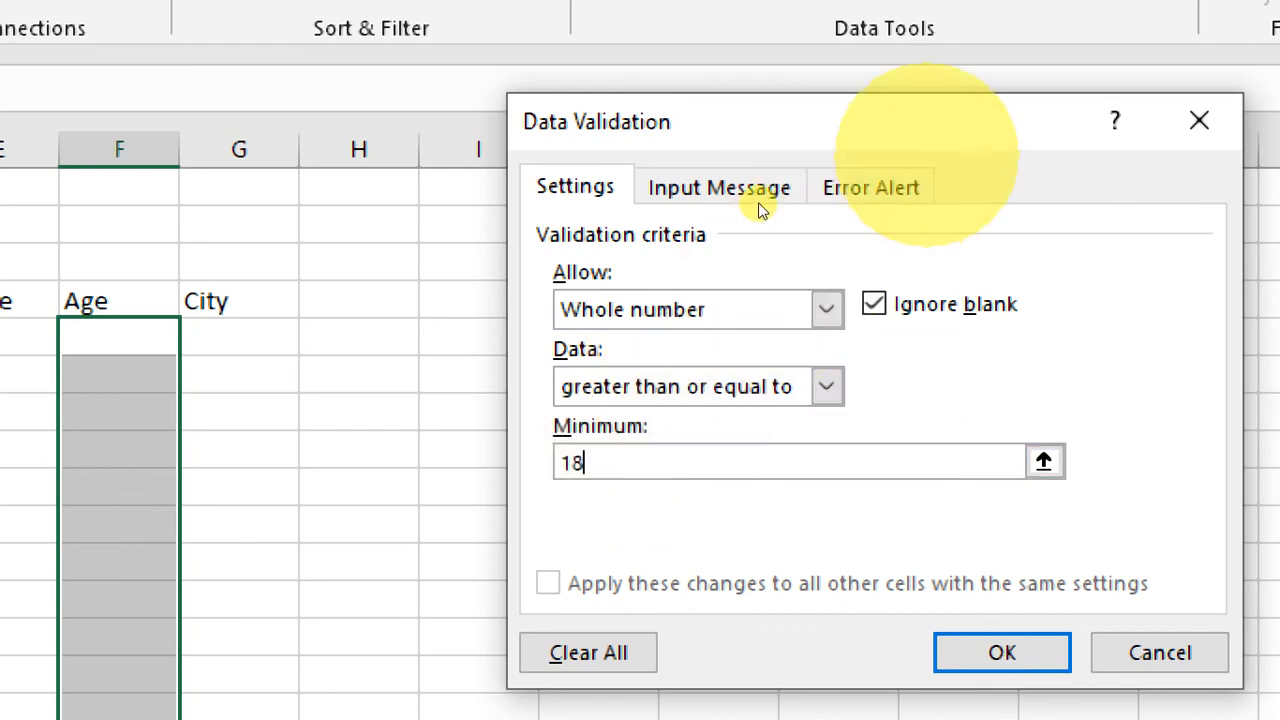
Step: Set the error alert style to Warning and apply the validation rule to the Age cells
left_click(871, 187)
left_click(680, 360)
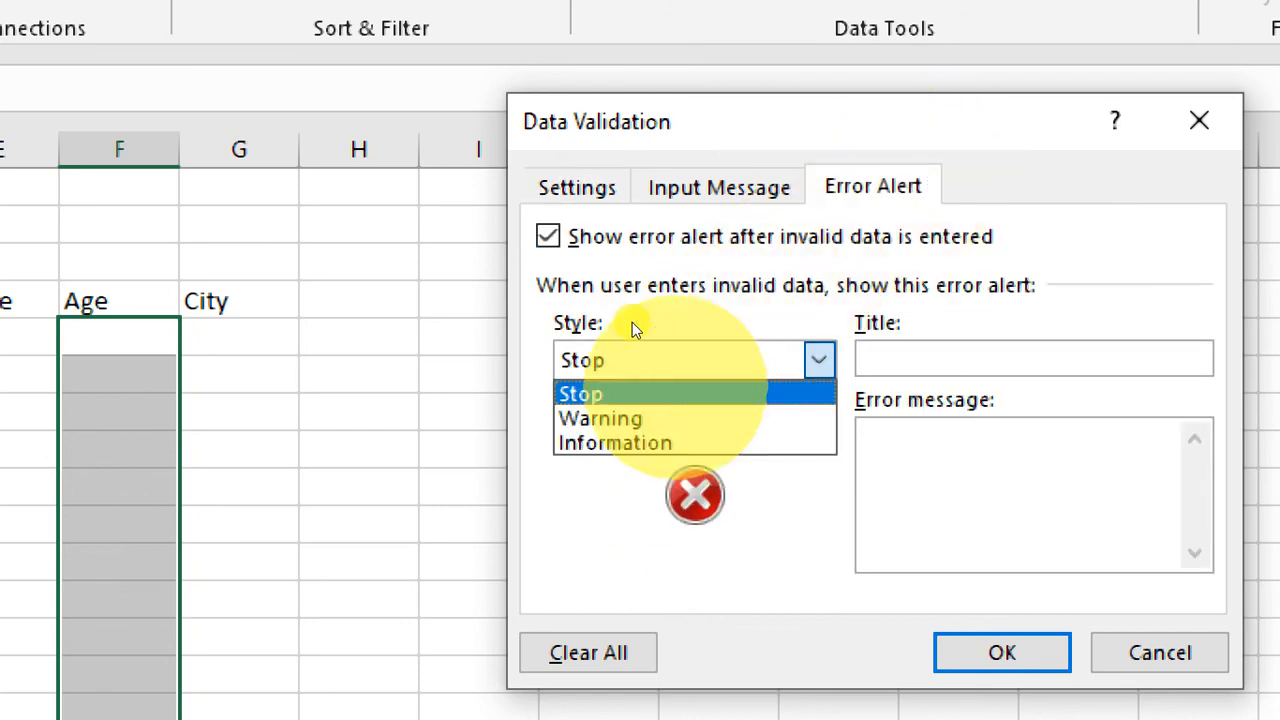
key("Down")
key("Up")
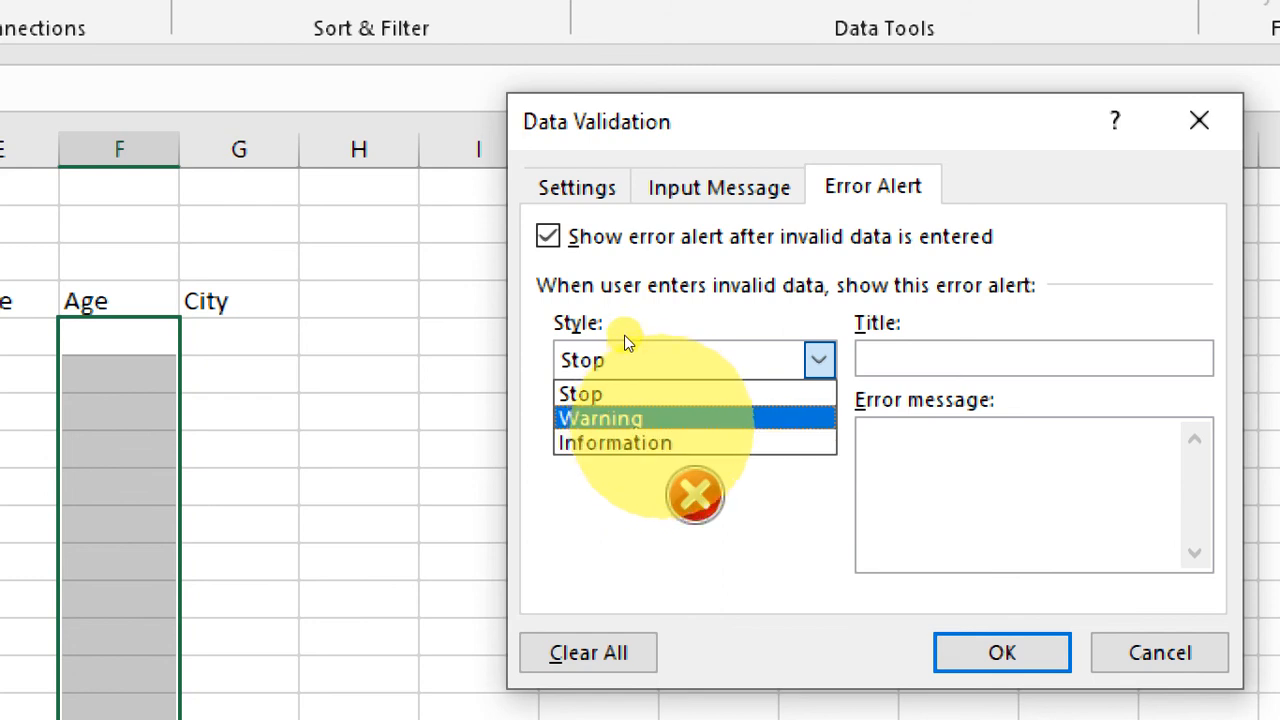
key("Return")
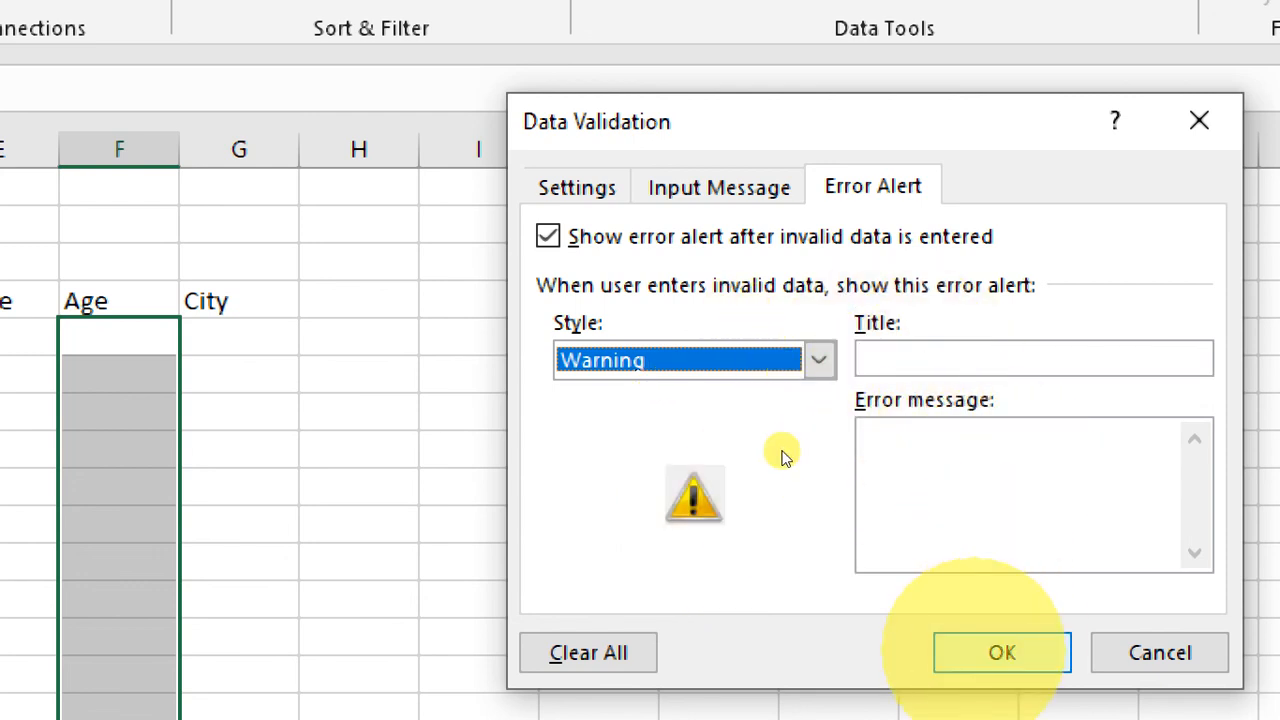
key("Return")
Step: Enter 19 in F5 and 11 in F6, choosing to keep the invalid age despite the warning
left_click(421, 354)
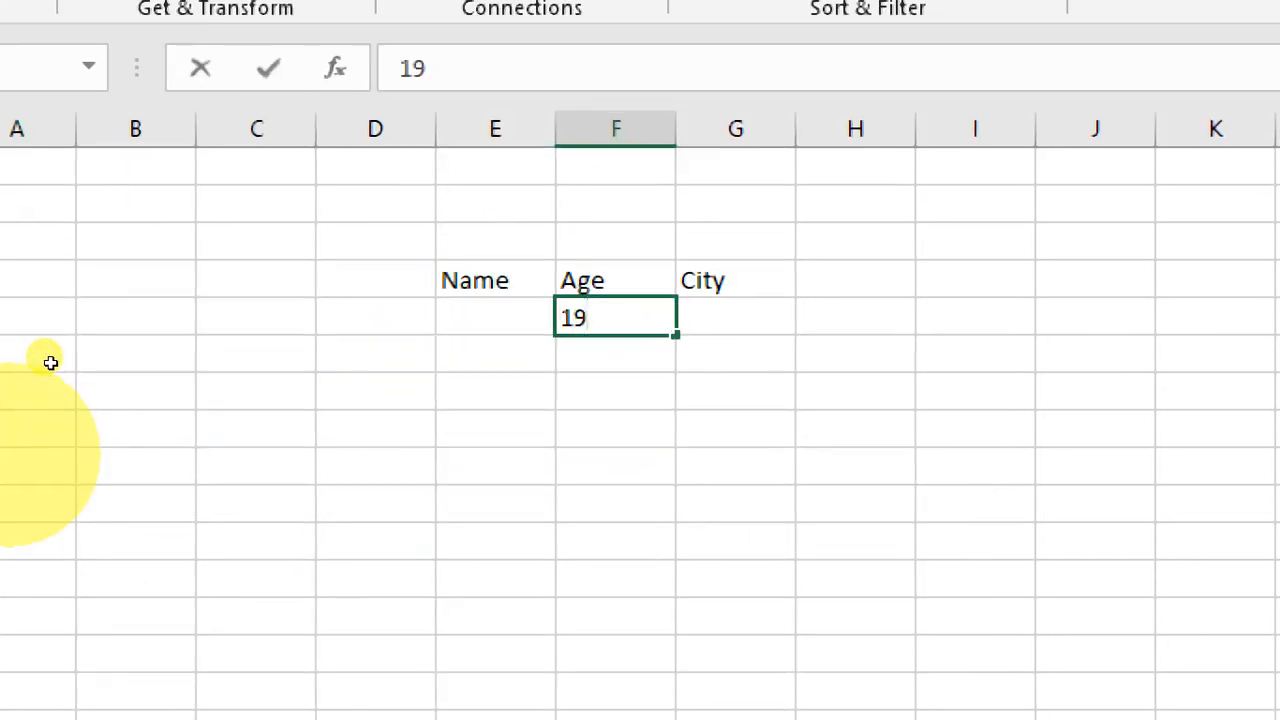
key("Return")
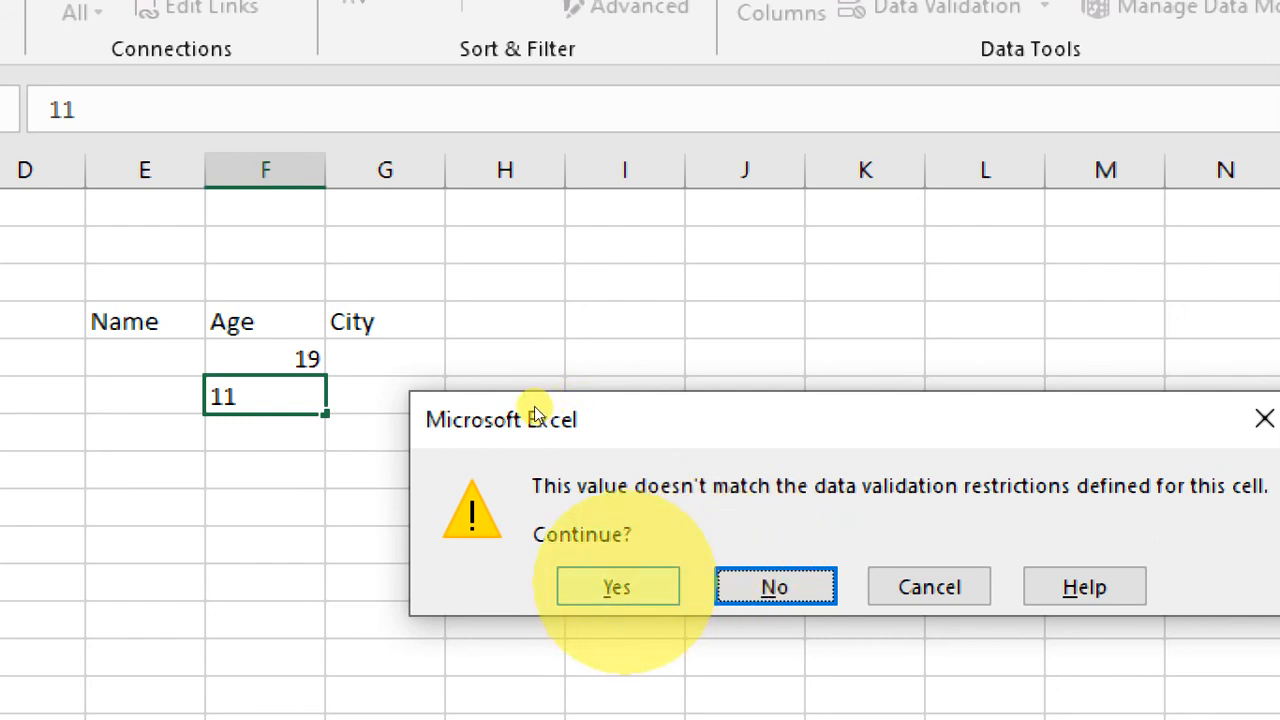
key("Left")
key("Return")
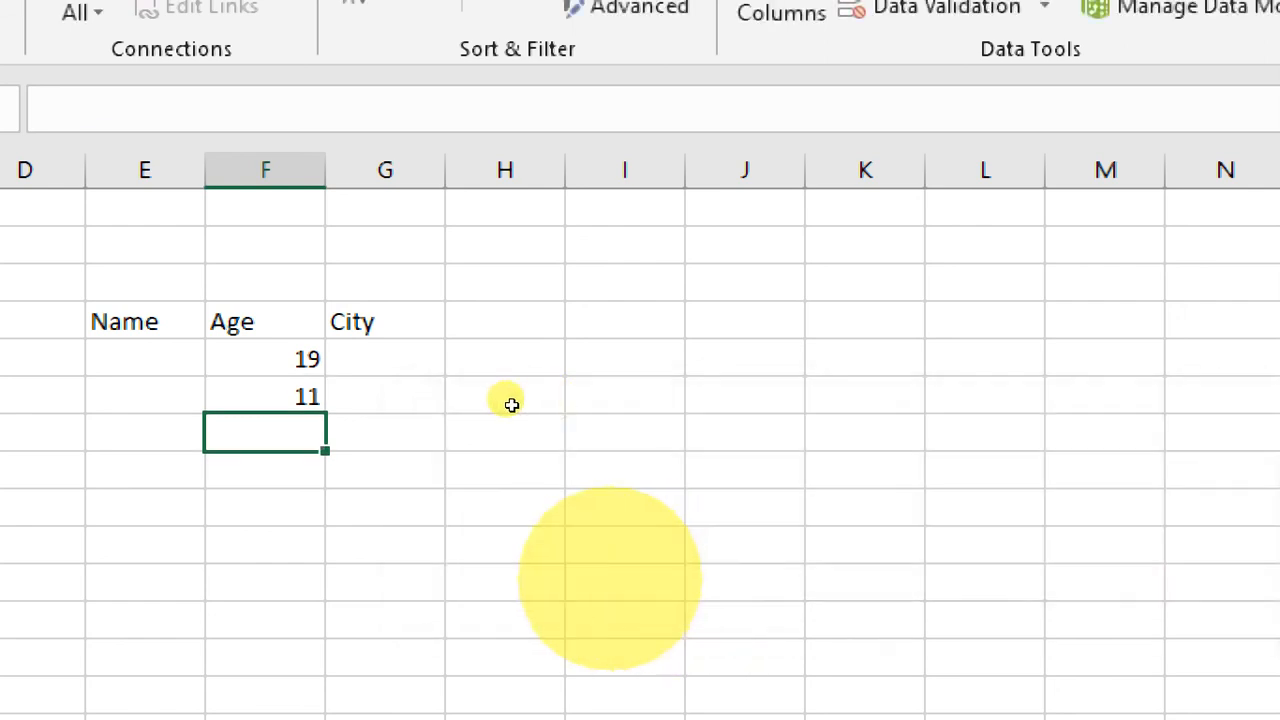
Step: Enter the ages 21, 25, 1 and 3 in F7:F10, choosing to keep the invalid entries despite the warnings
type("21")
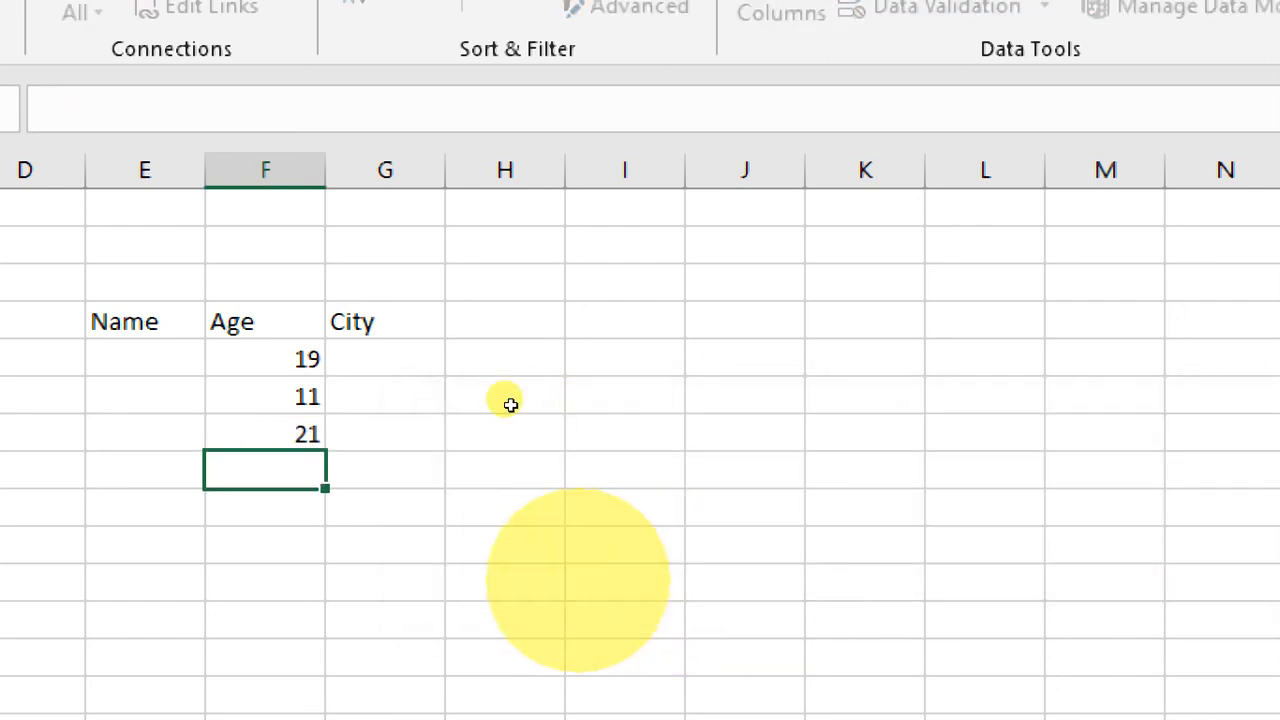
type("25")
key("Return")
type("1")
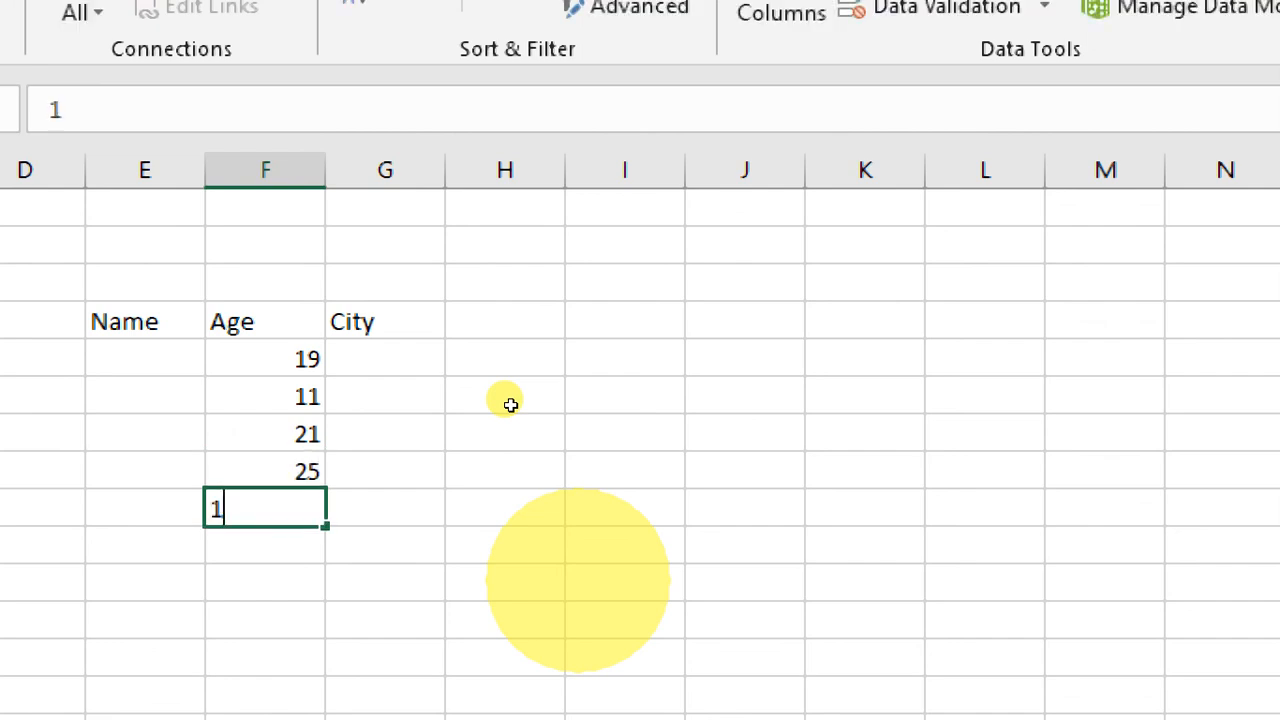
key("Return")
type("y")
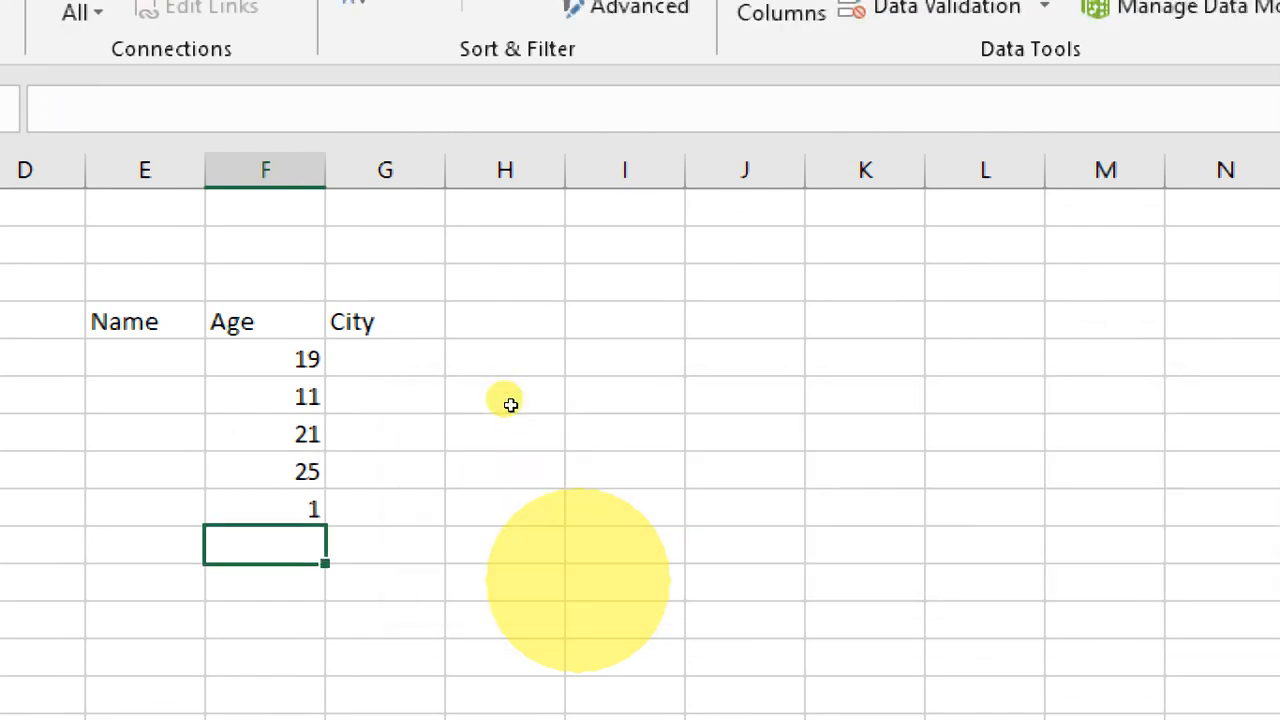
type("3")
key("Return")
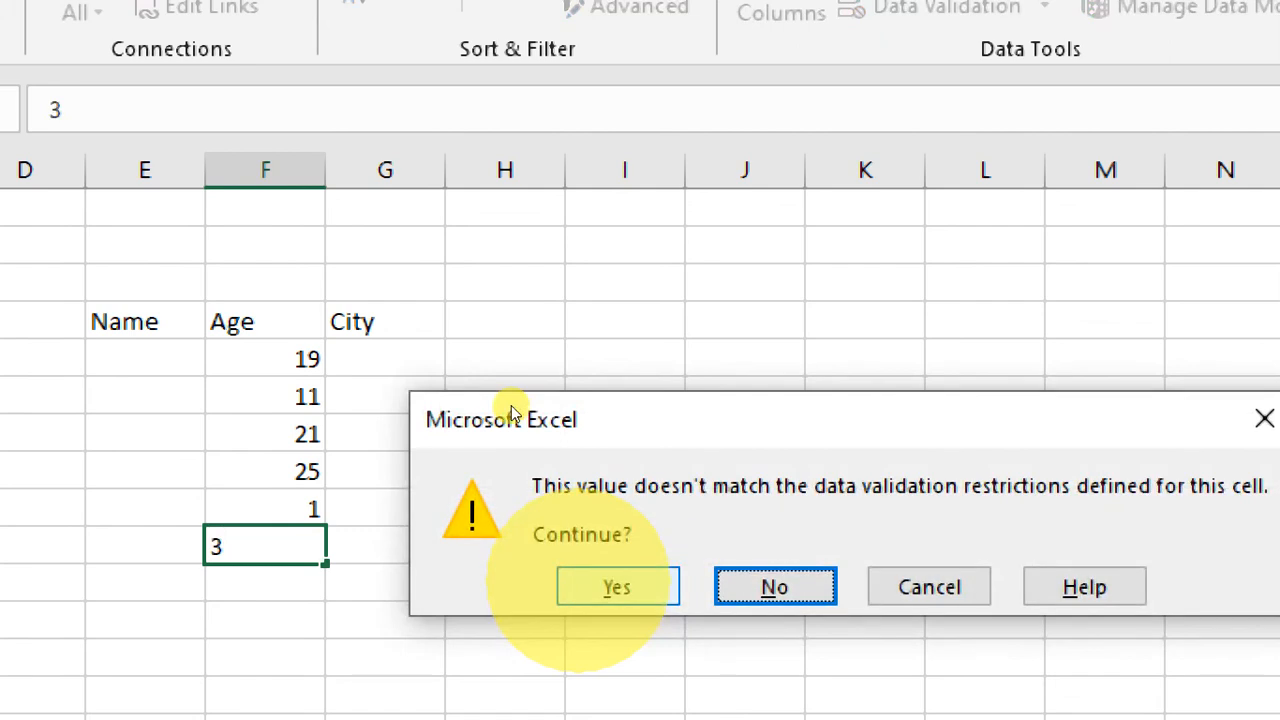
key("y")
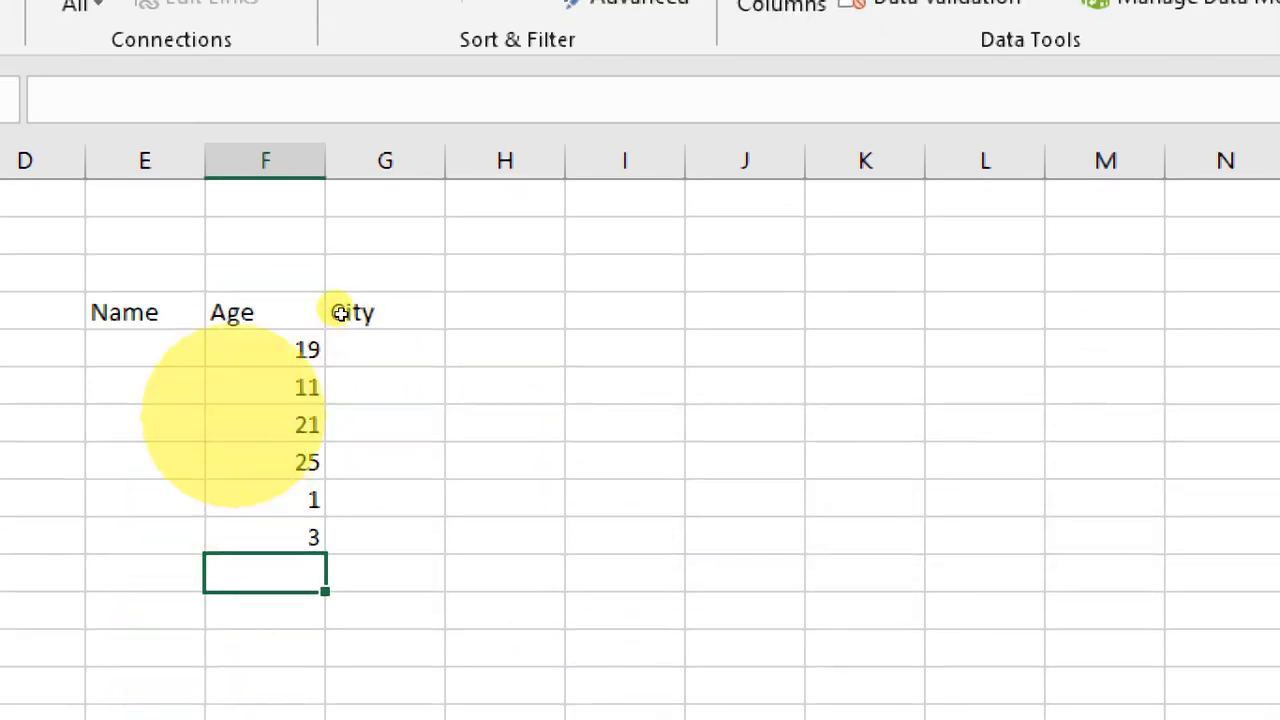
Step: Circle the invalid data among the Age values in F5:F10 and deselect the range
left_click_drag(265, 349, 265, 537)
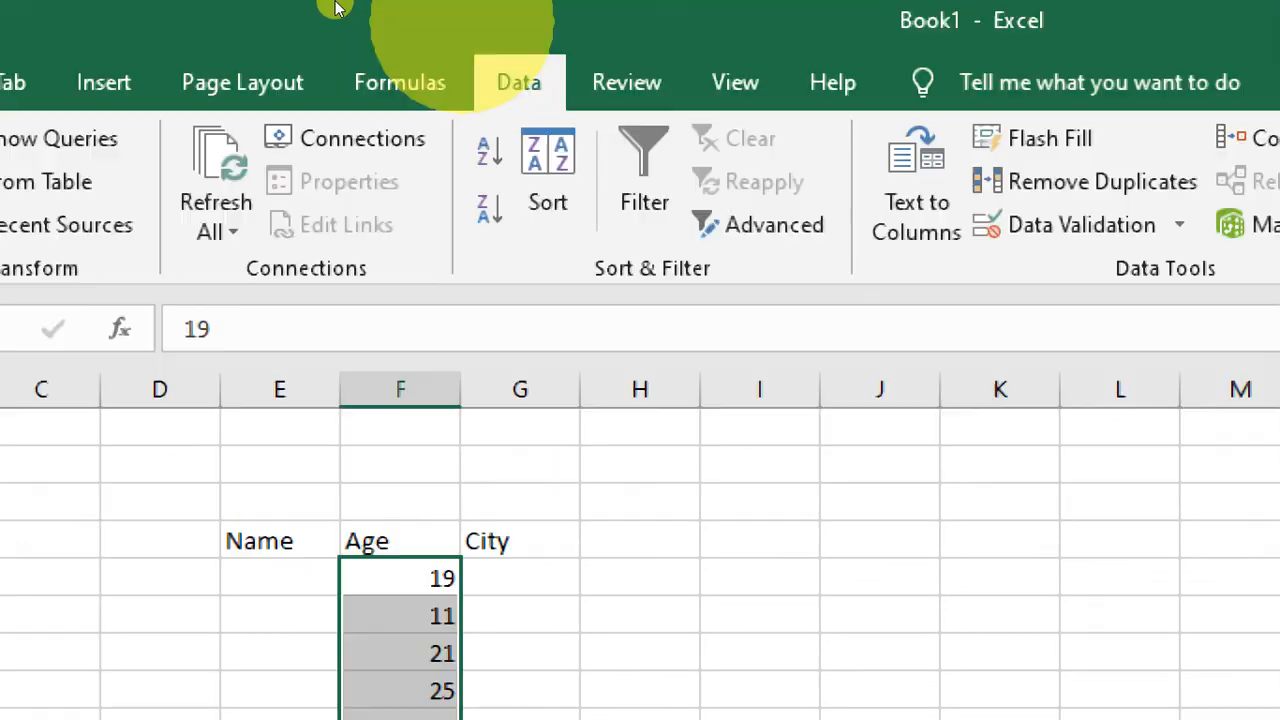
left_click(1180, 224)
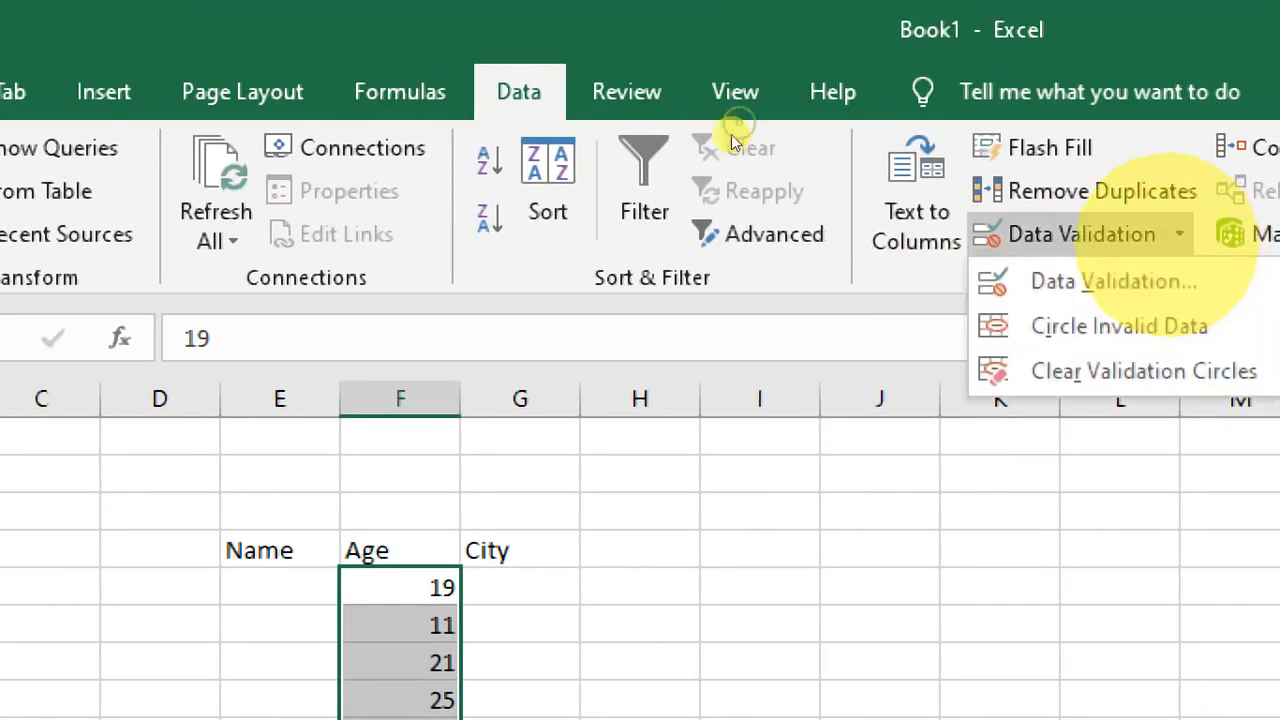
left_click(1100, 326)
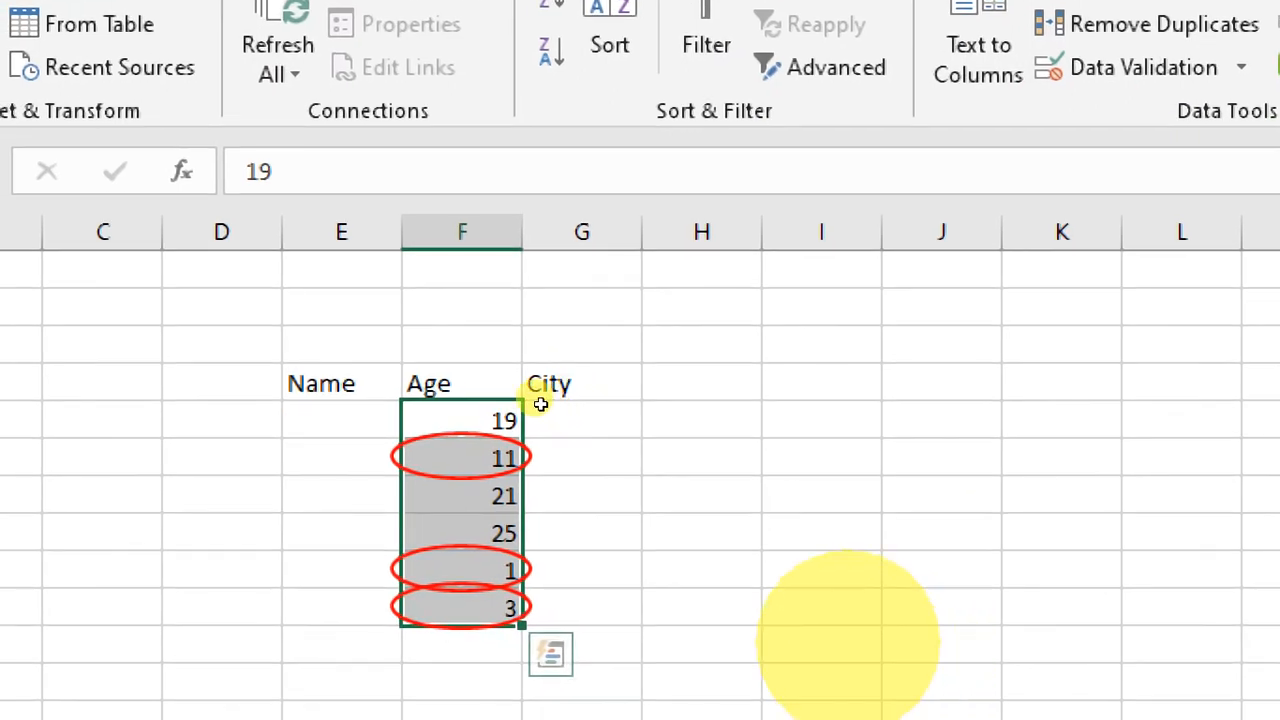
left_click(822, 643)
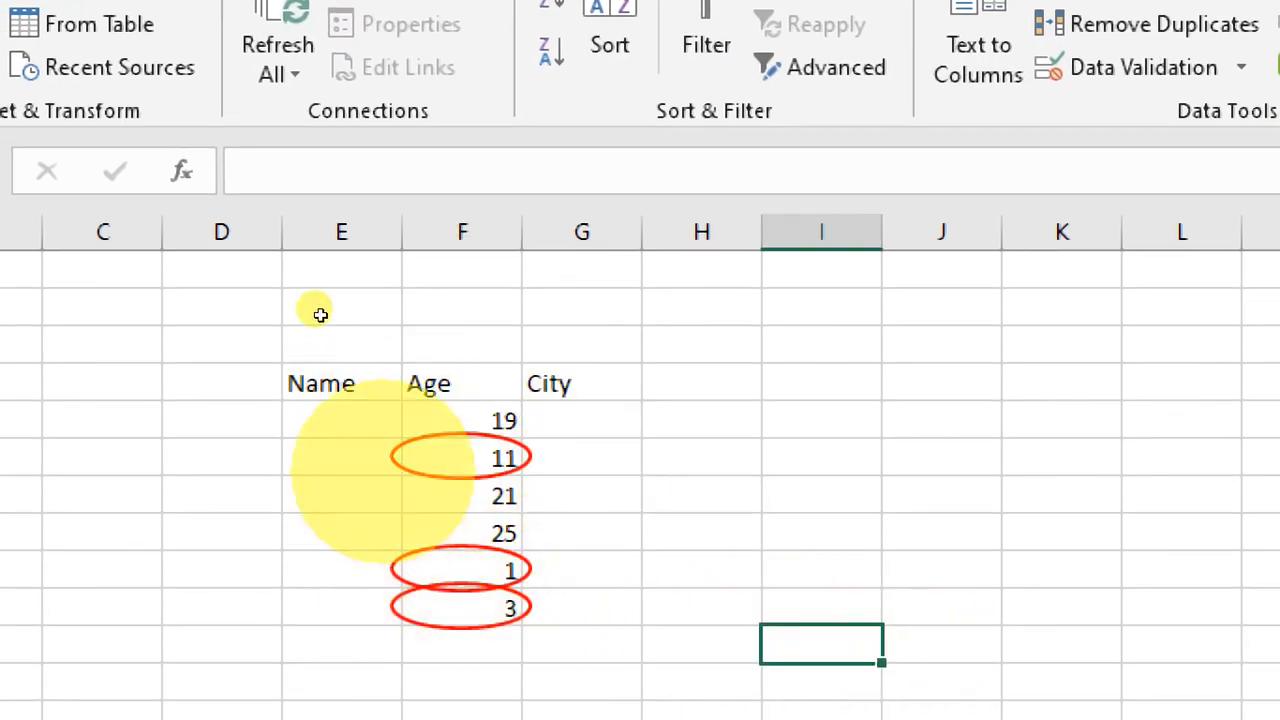
Step: Clear the validation circles from the Age values in F5:F10 and deselect the range
left_click_drag(462, 420, 462, 607)
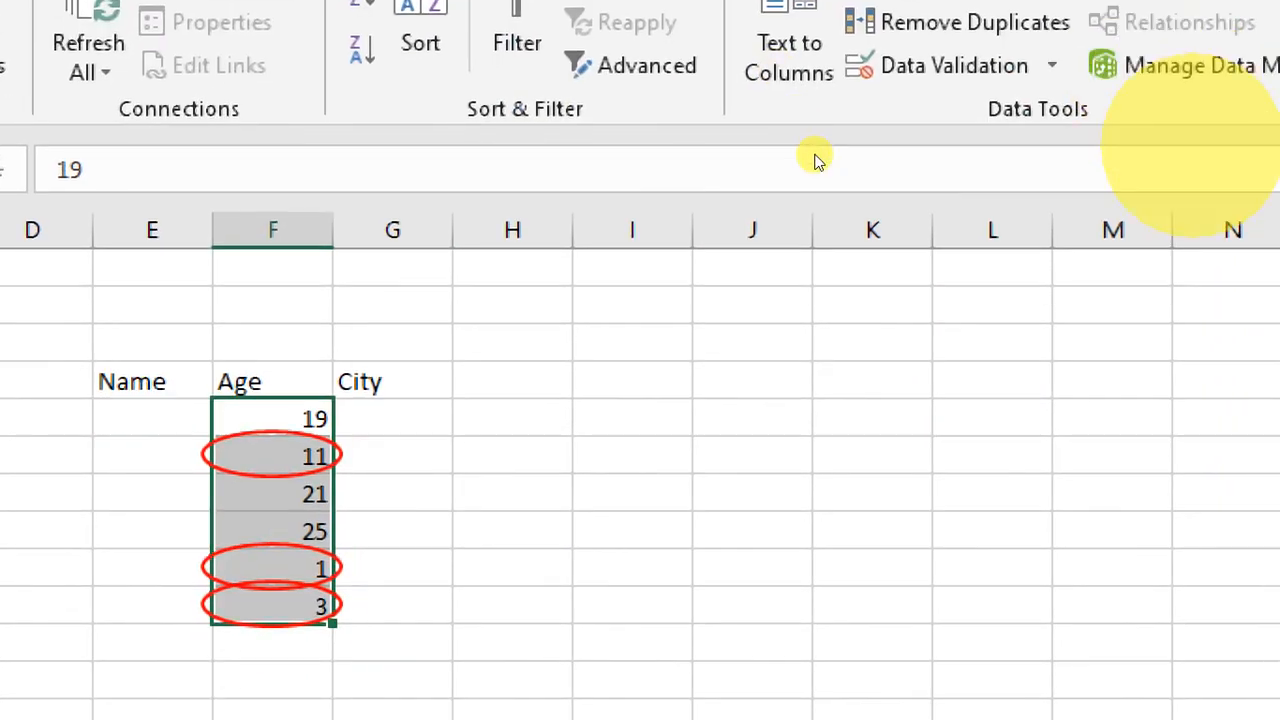
left_click(1052, 65)
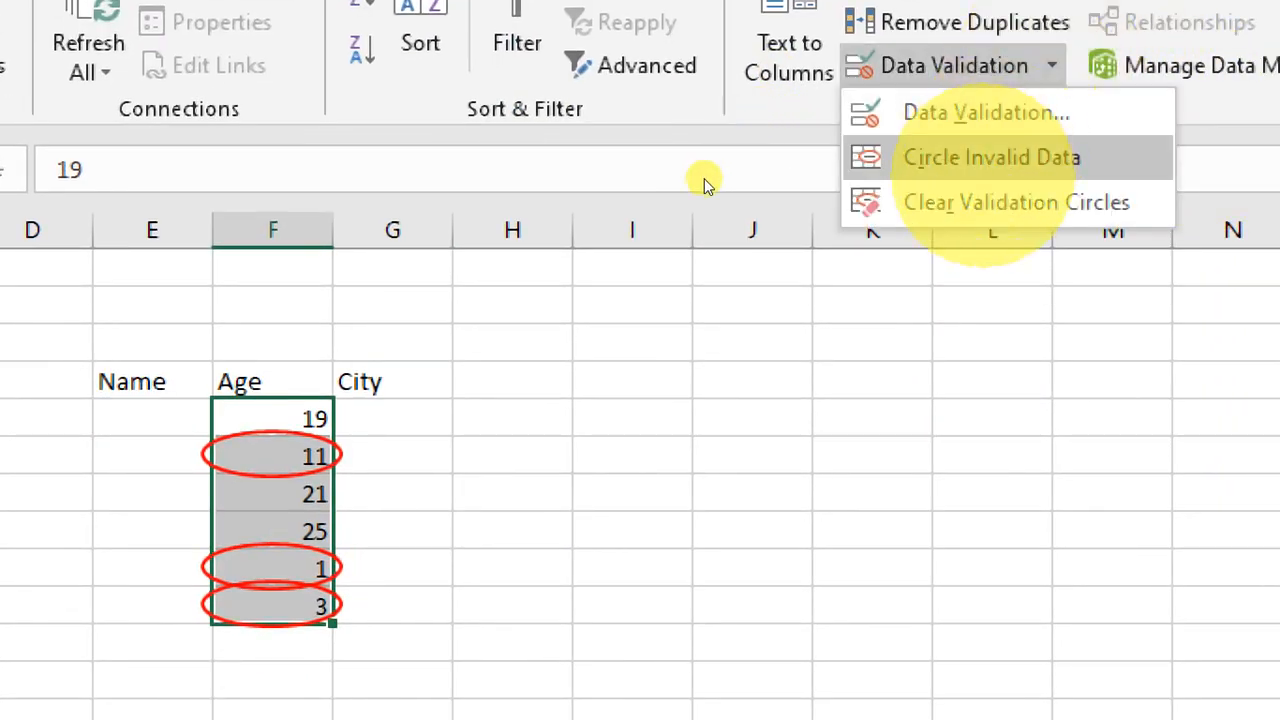
left_click(1000, 202)
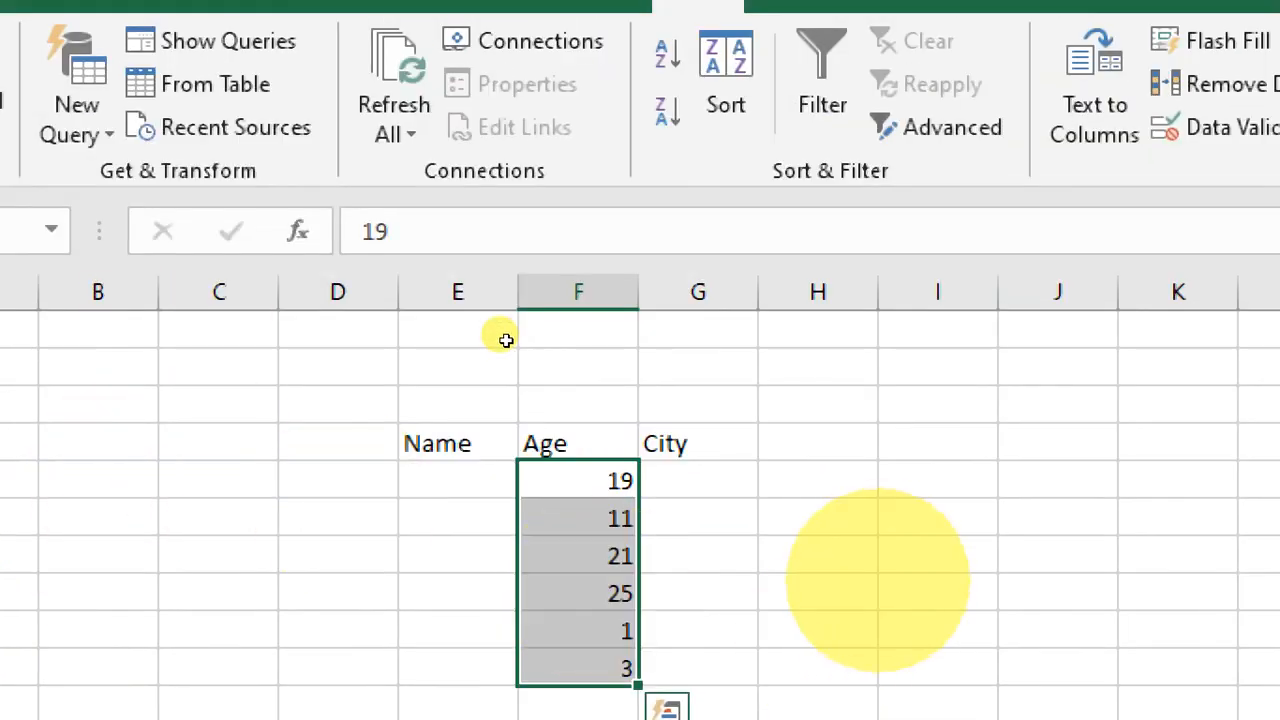
left_click(938, 591)
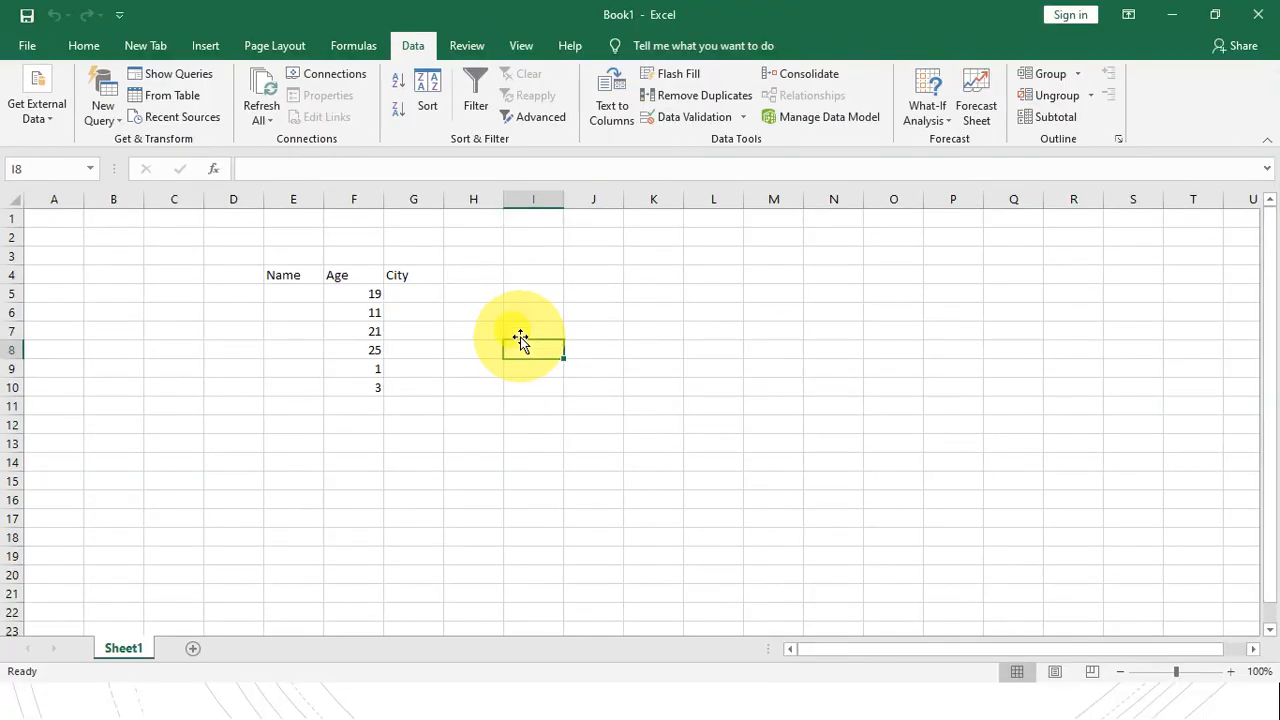
Step: Close the Book1 workbook without saving the changes
left_click(1260, 16)
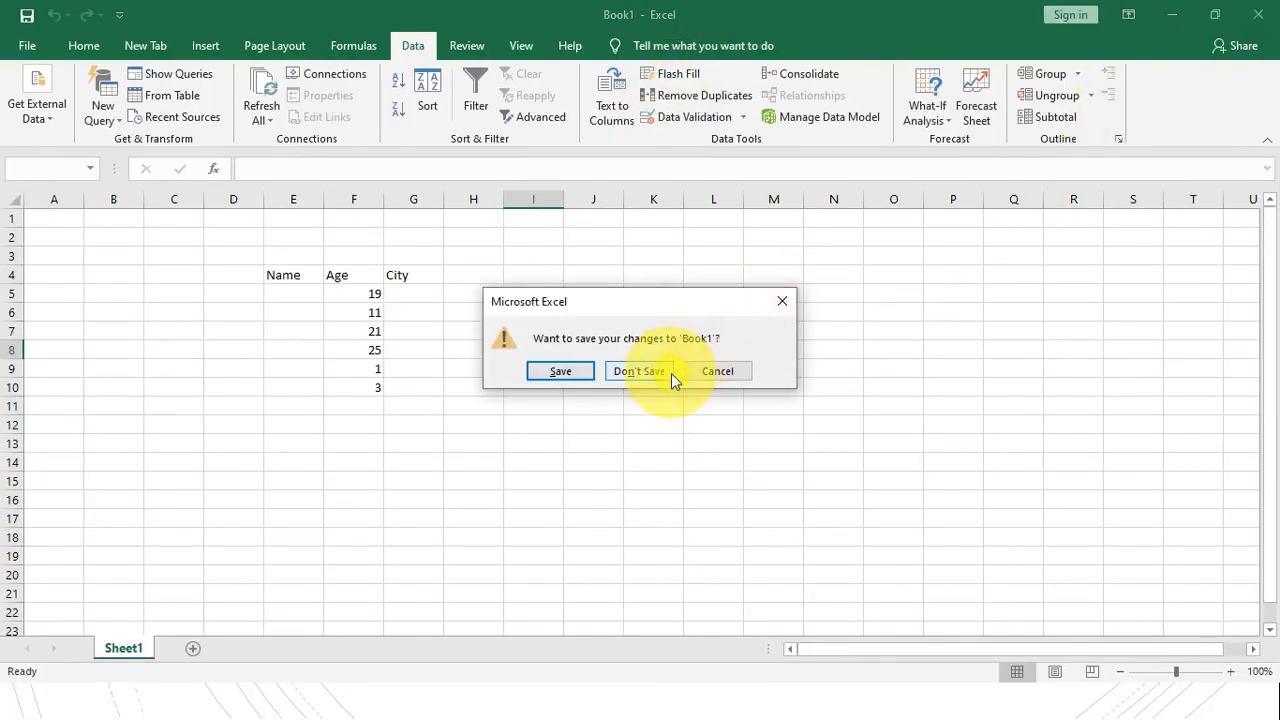
left_click(667, 372)
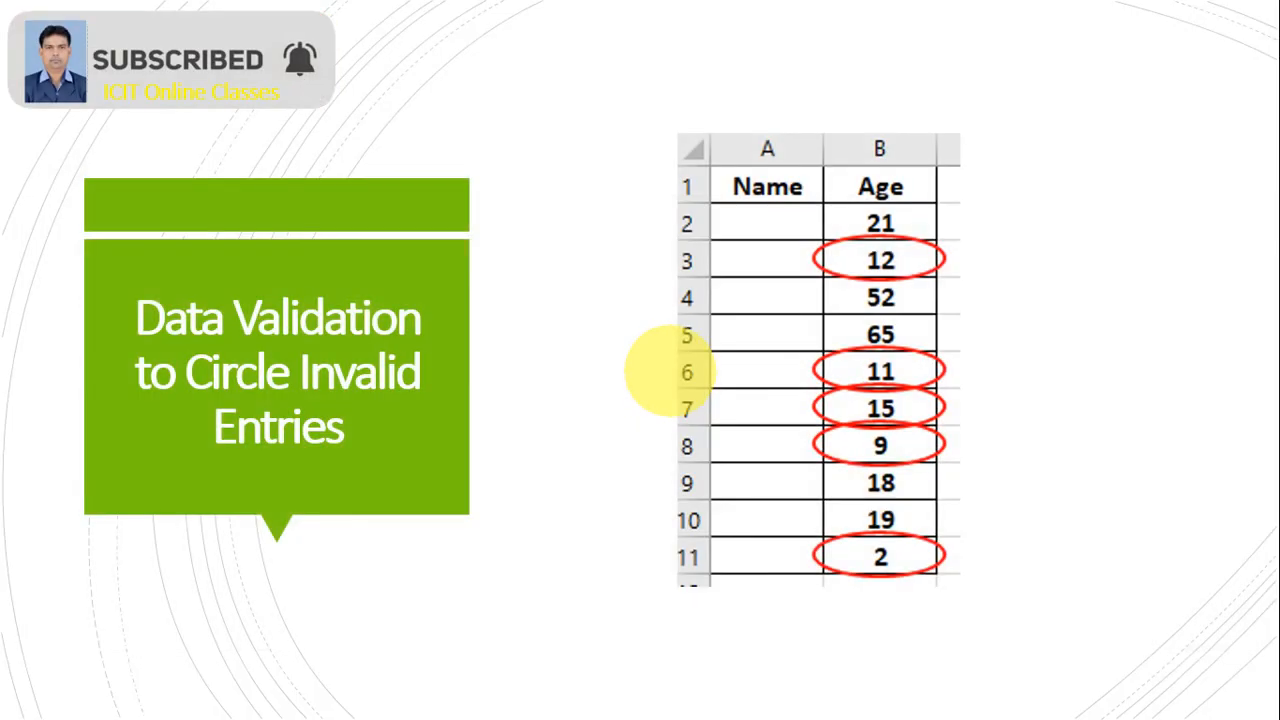